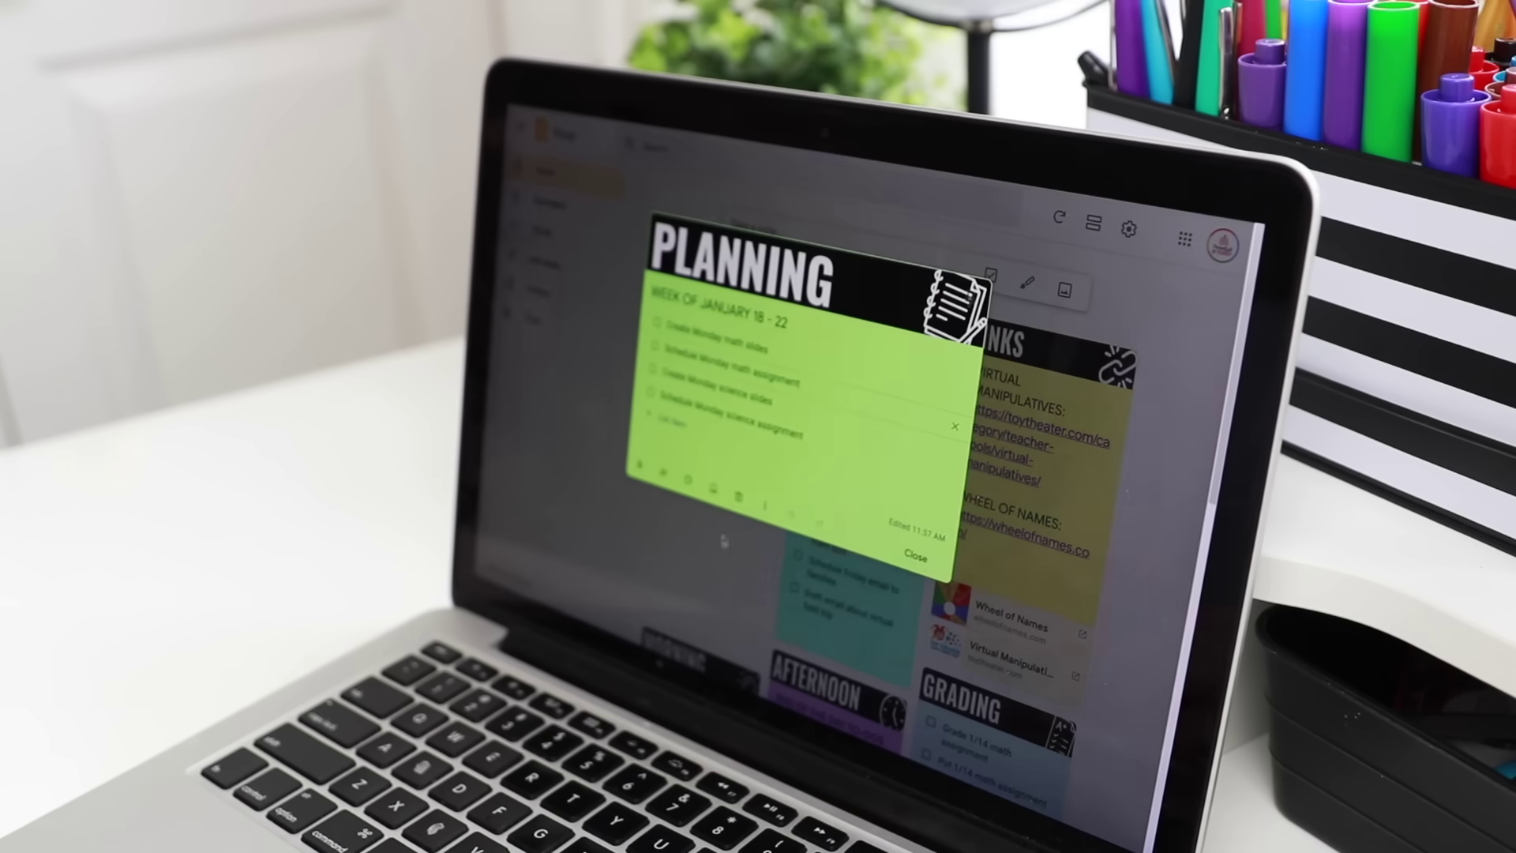
Add 'Review environmental literacy lesson' to the Planning checklist and begin 'Schedule environmental literacy...' below it.
text(Review)
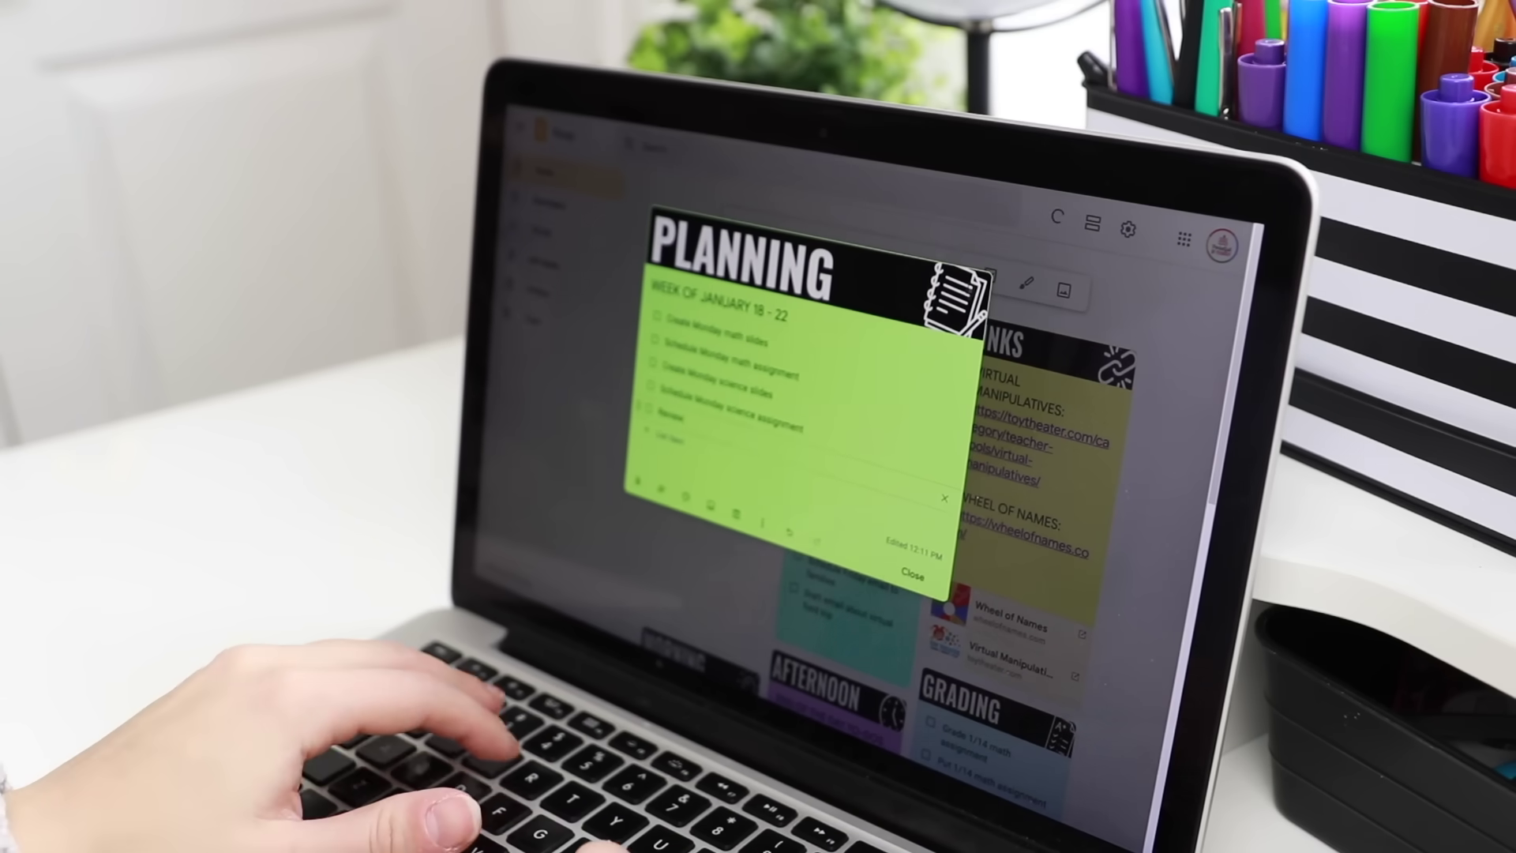
text( emailmental lite)
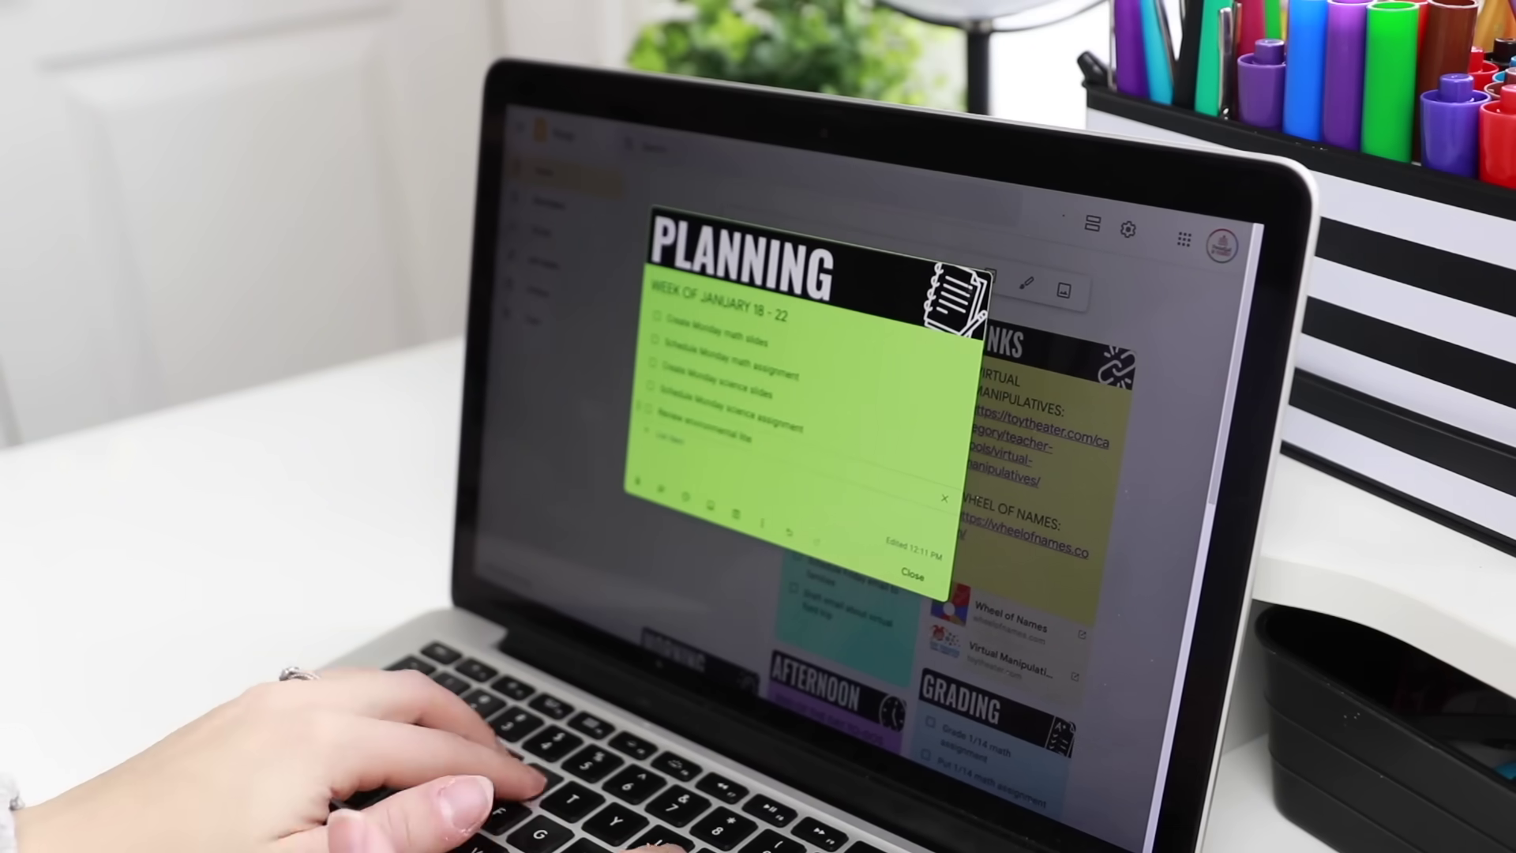
text(racy lesson)
key(Return)
text(Schedule envi)
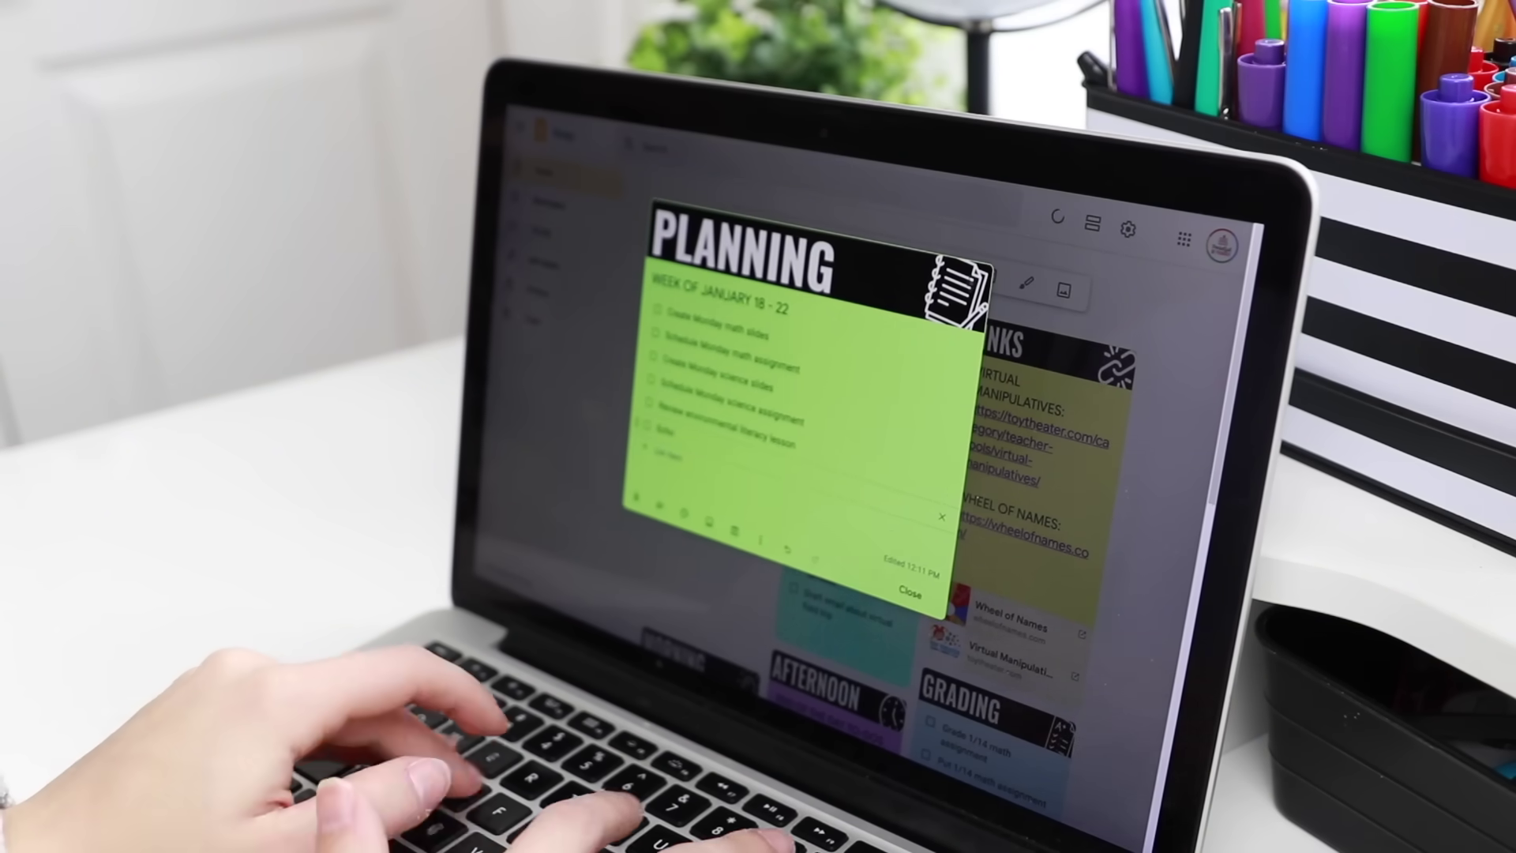
text(ronmental literac)
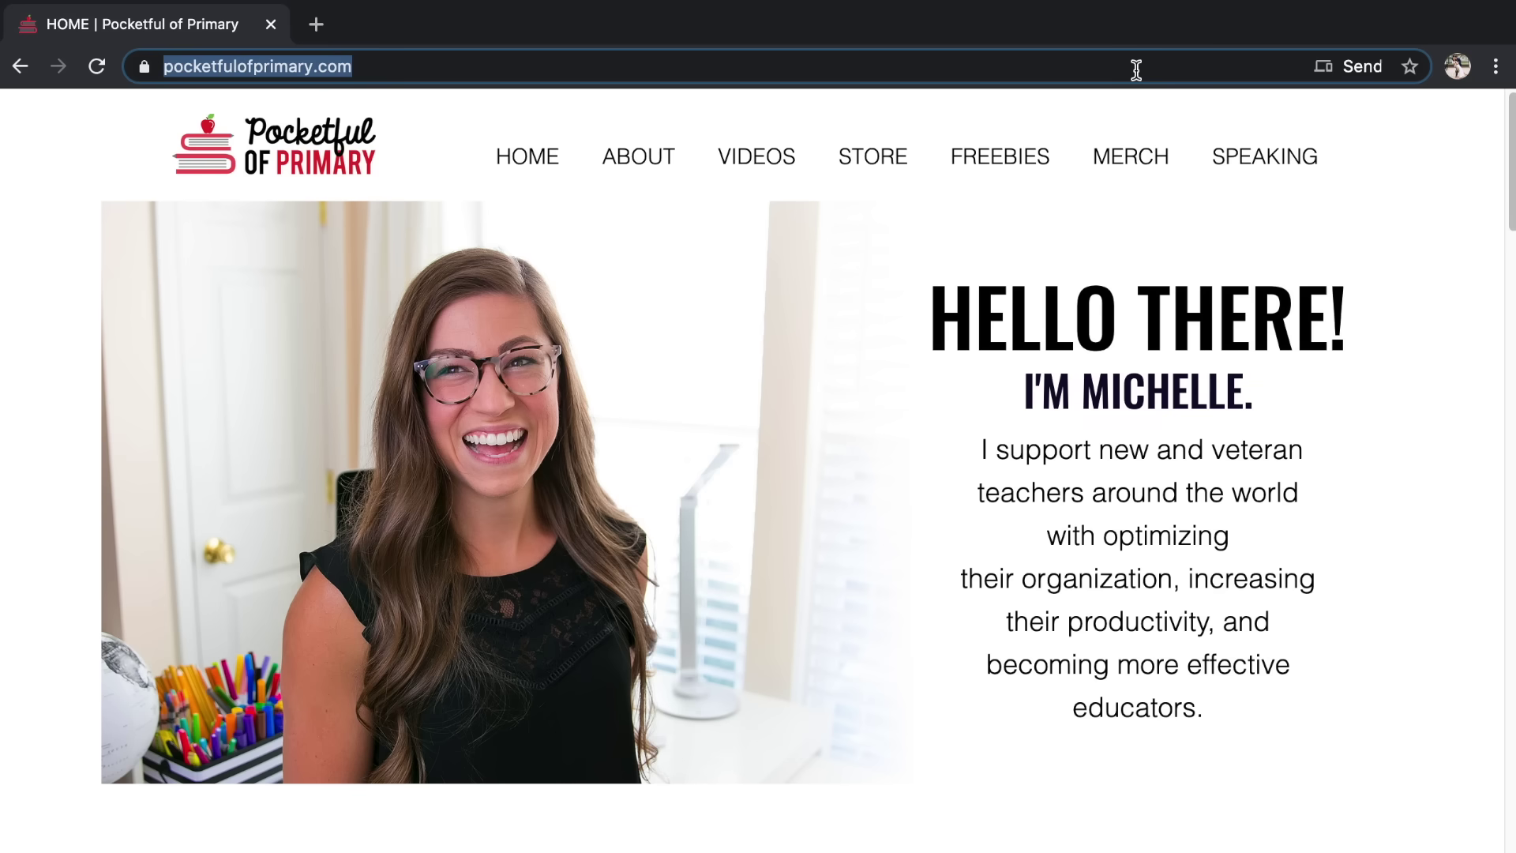
Enter keep.google.com in Chrome's address bar to load Google Keep.
text(keep.google.)
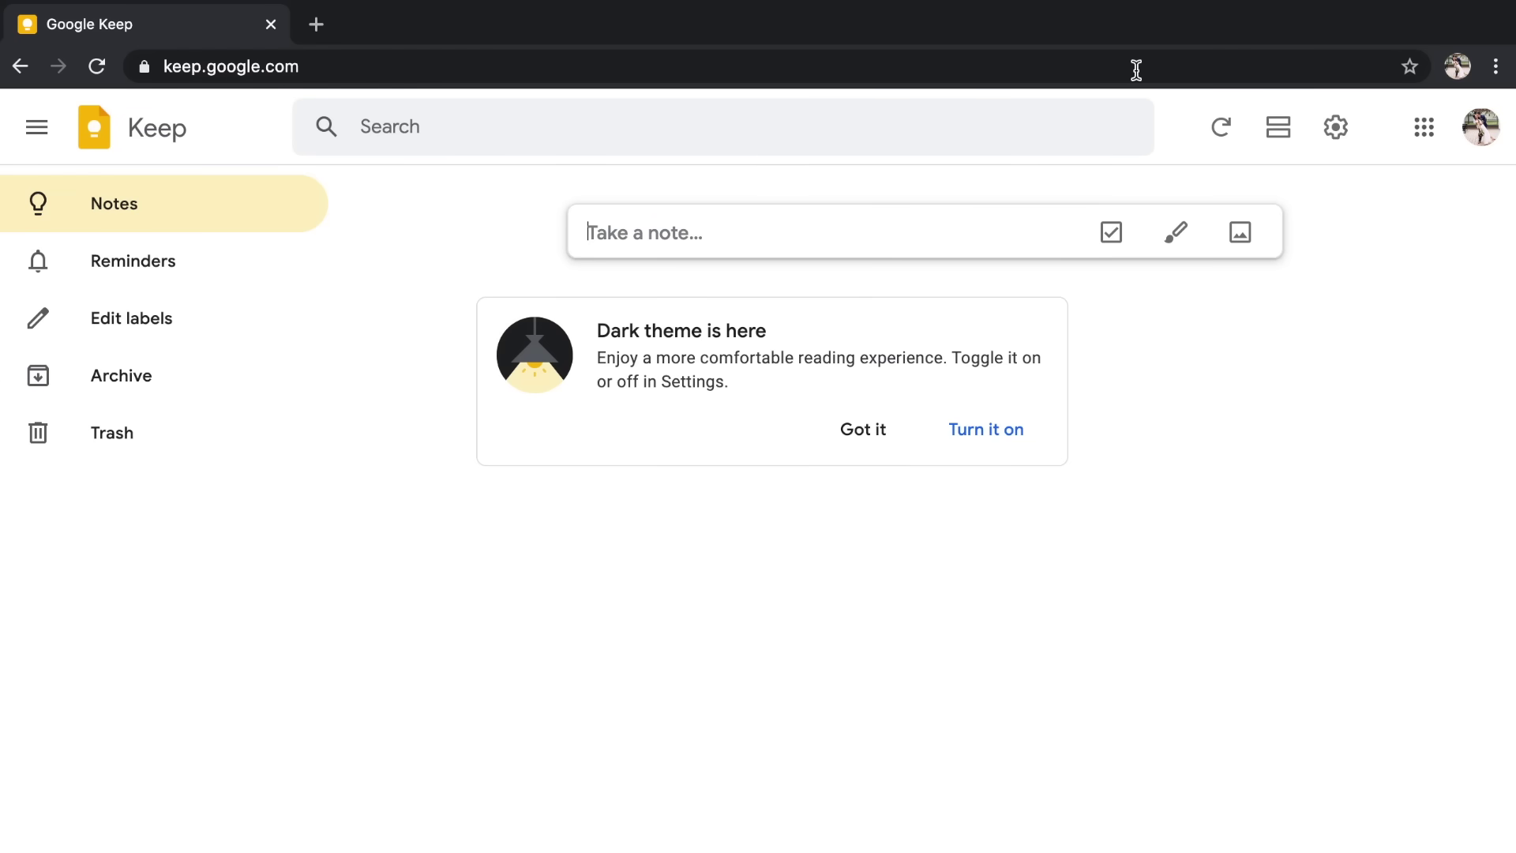
Dismiss the Dark theme announcement card with Got it.
click(881, 429)
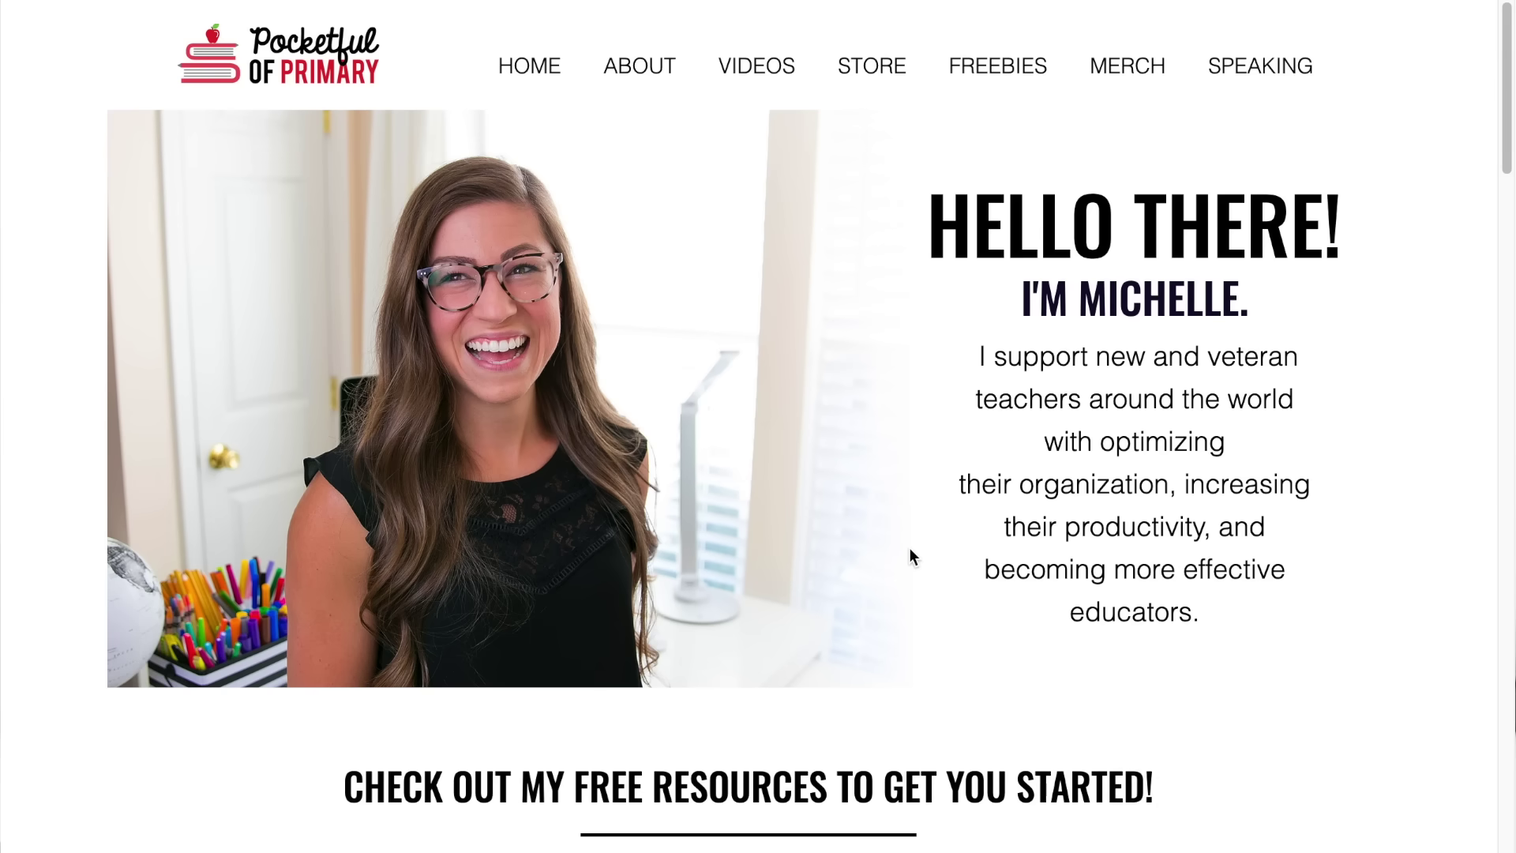
From the site's FREEBIES page, open the Google Keep Headers email and scroll to Download the Freebie.
click(1015, 83)
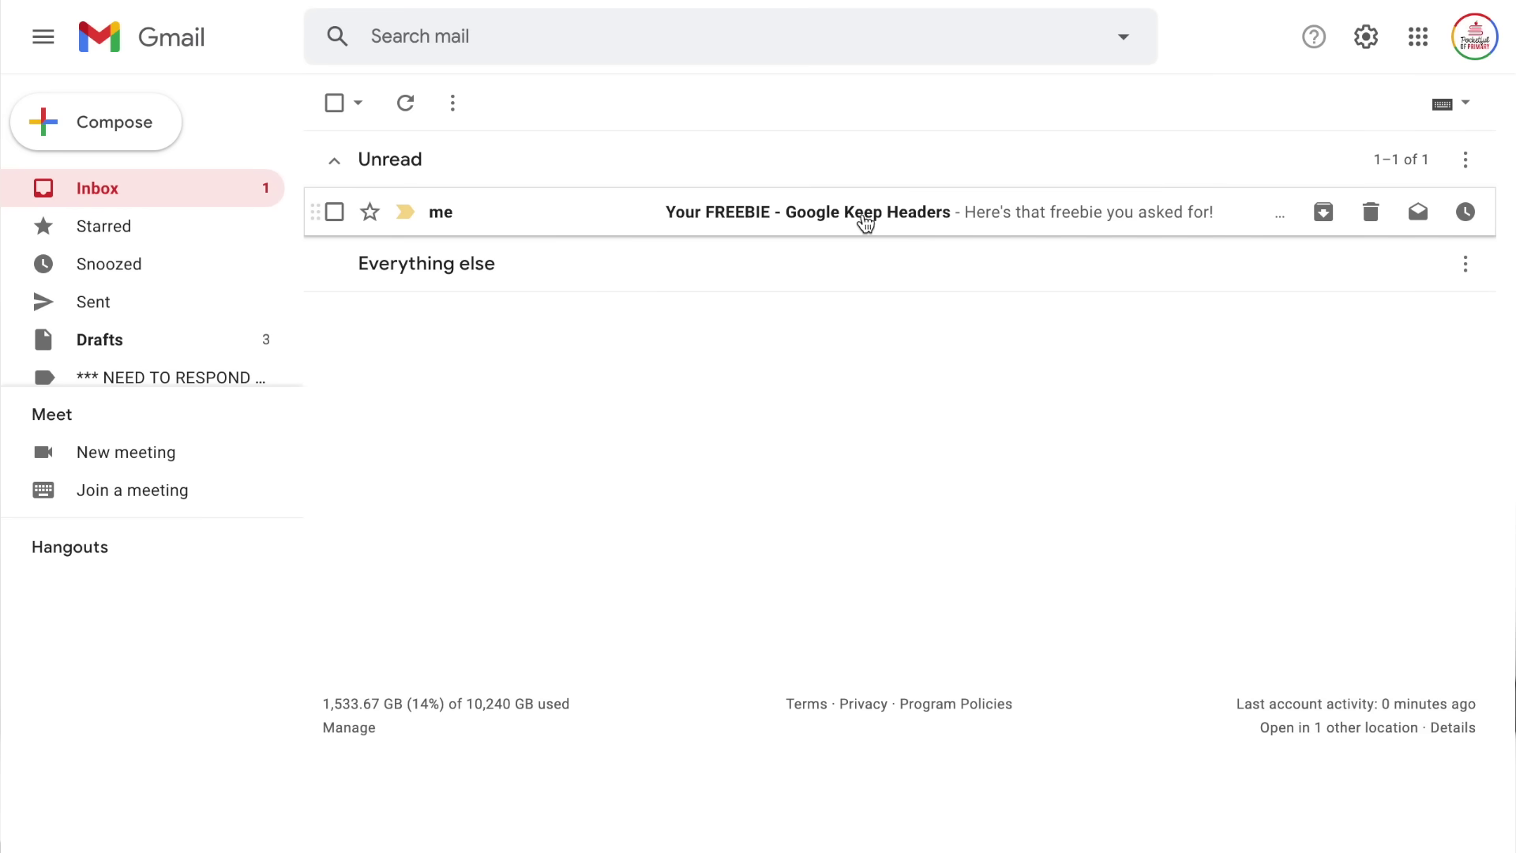
click(865, 224)
scroll(863, 221, down, 15)
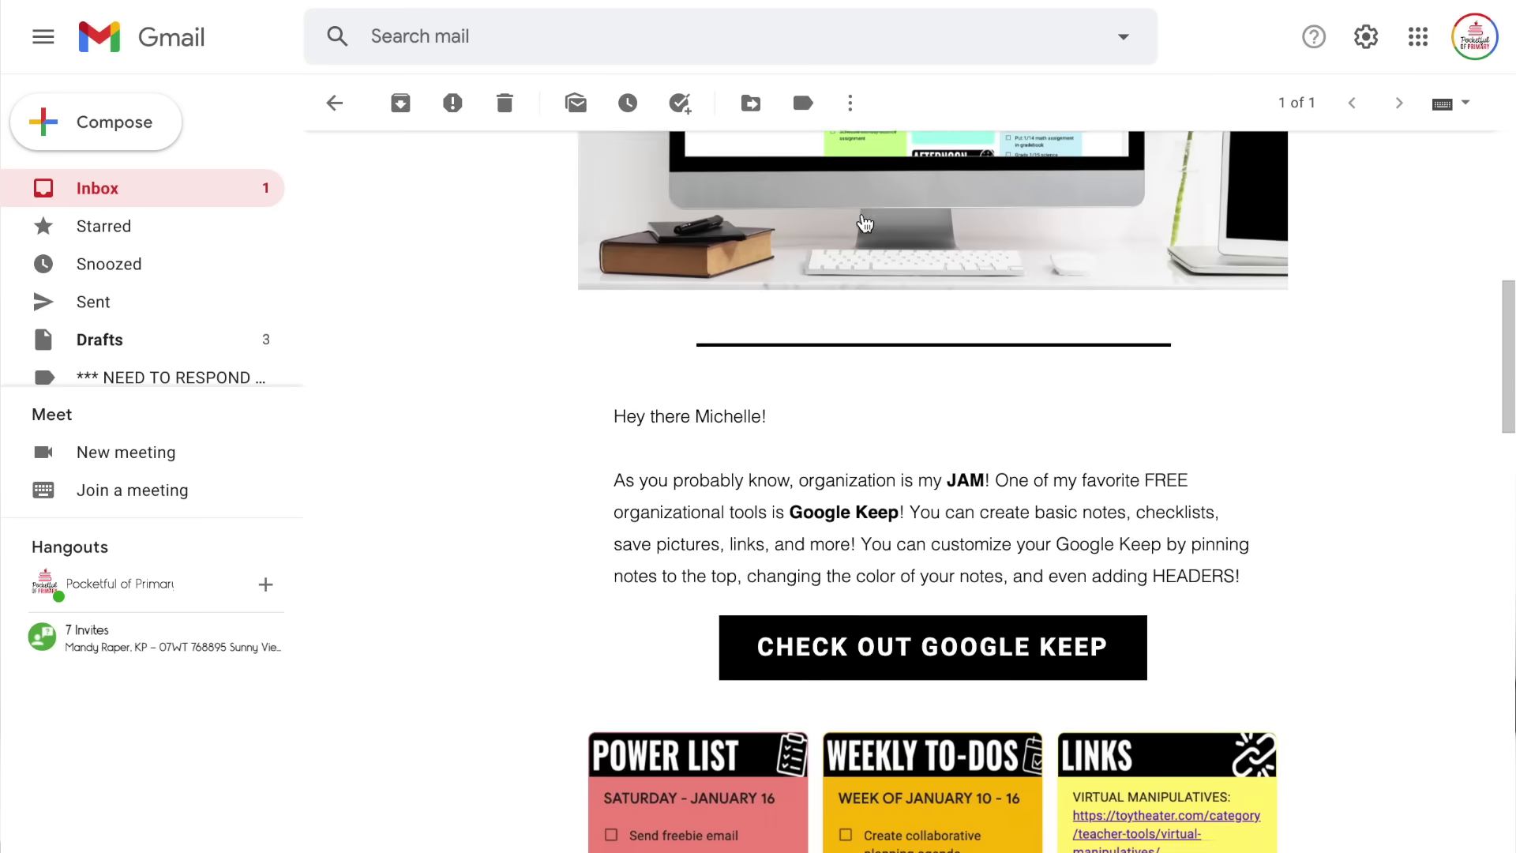
scroll(865, 224, down, 1)
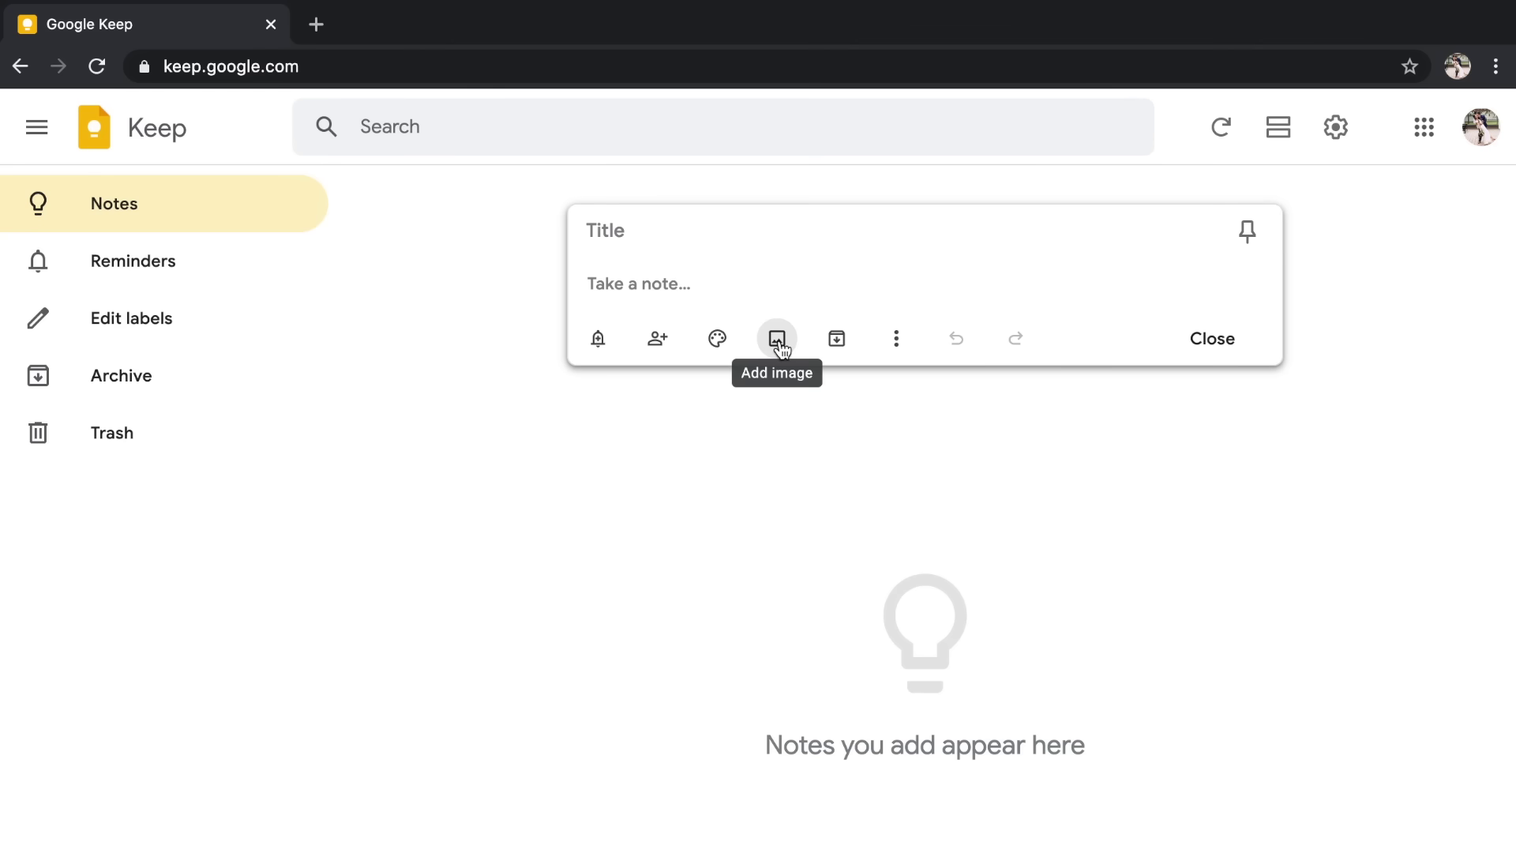
Insert WeeklyTodosHeader.png from Downloads > GoogleKeepHeadersFREEBIE as the new note's header image.
click(778, 340)
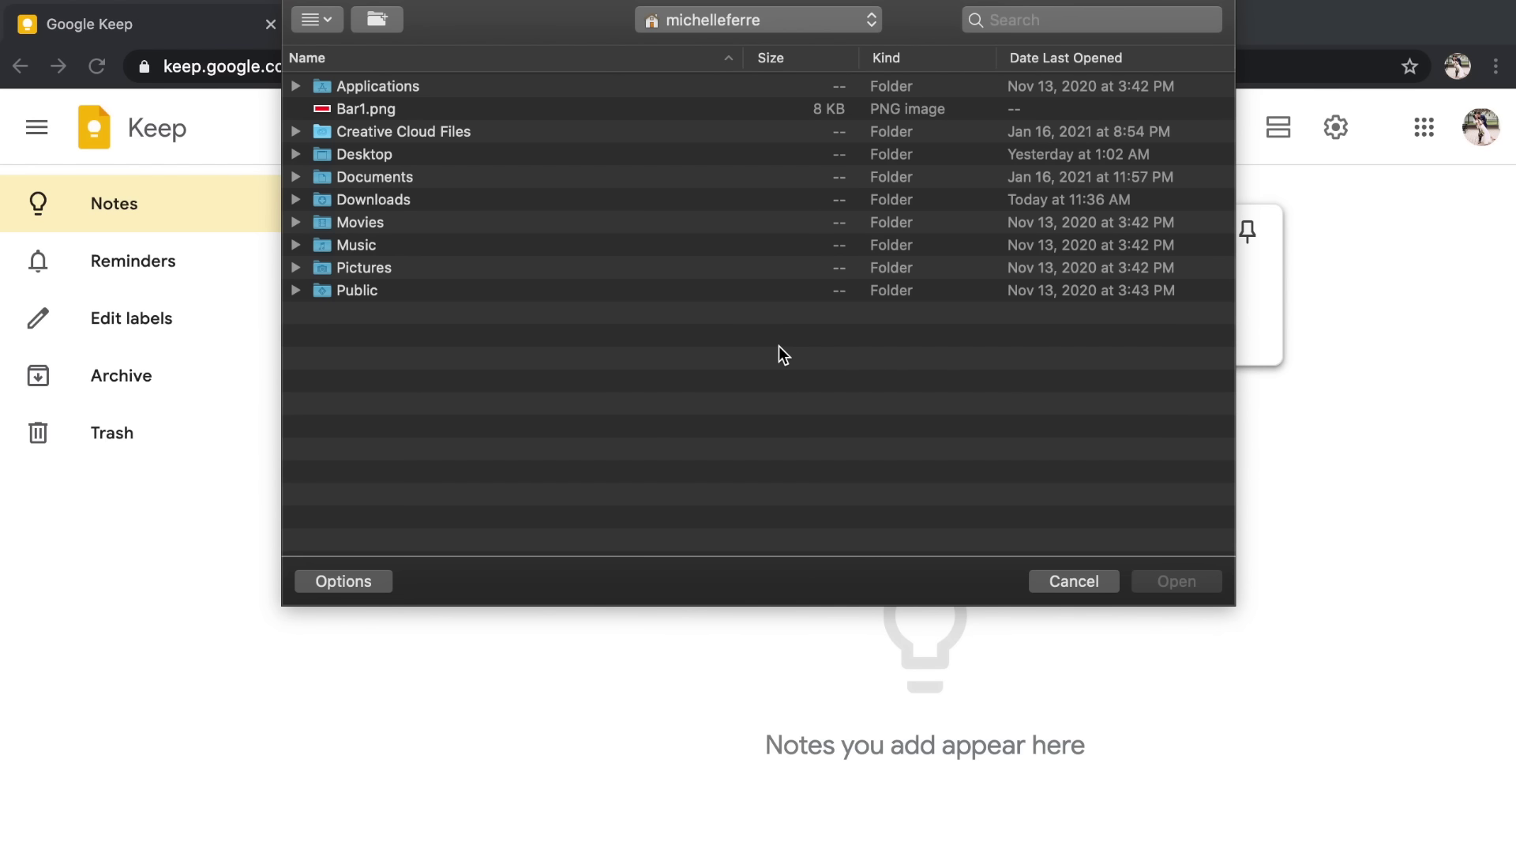
double_click(569, 200)
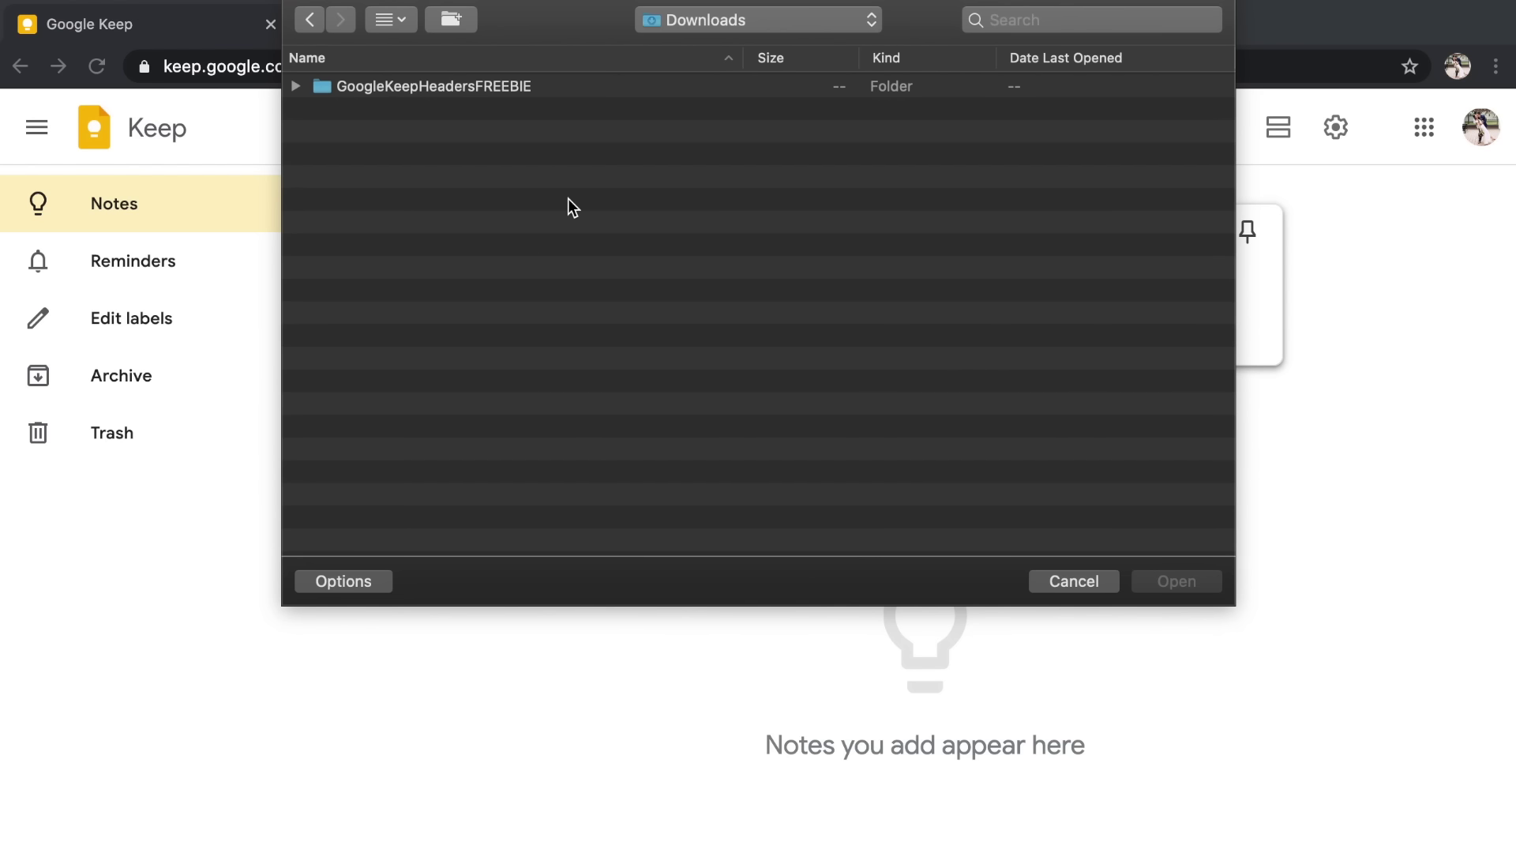
click(507, 88)
click(507, 88)
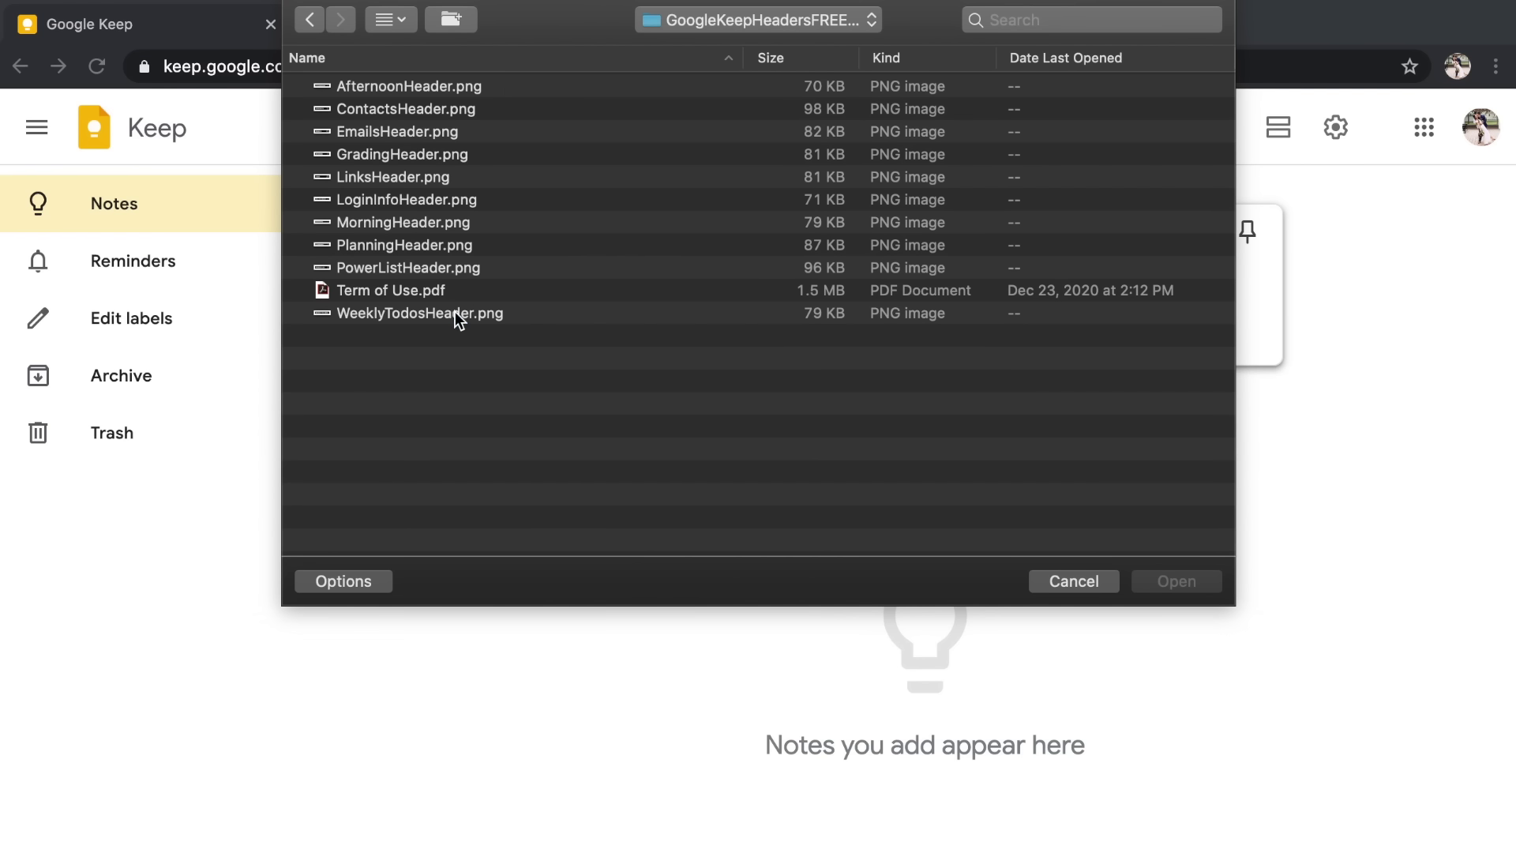
click(454, 314)
click(1161, 584)
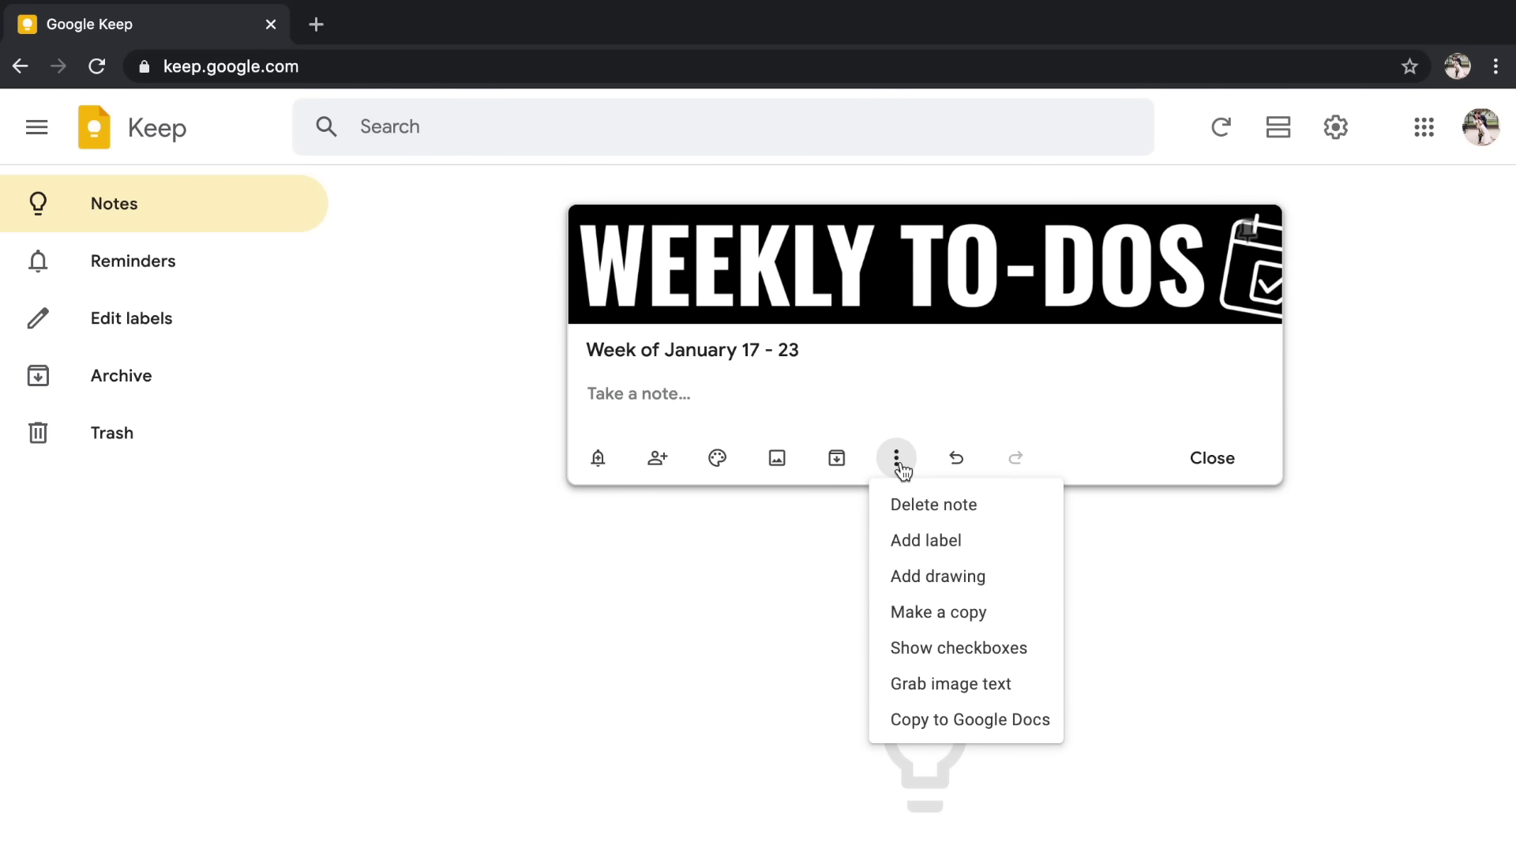
Turn the 'Week of January 17 - 23' note into a checklist with Show checkboxes.
click(932, 648)
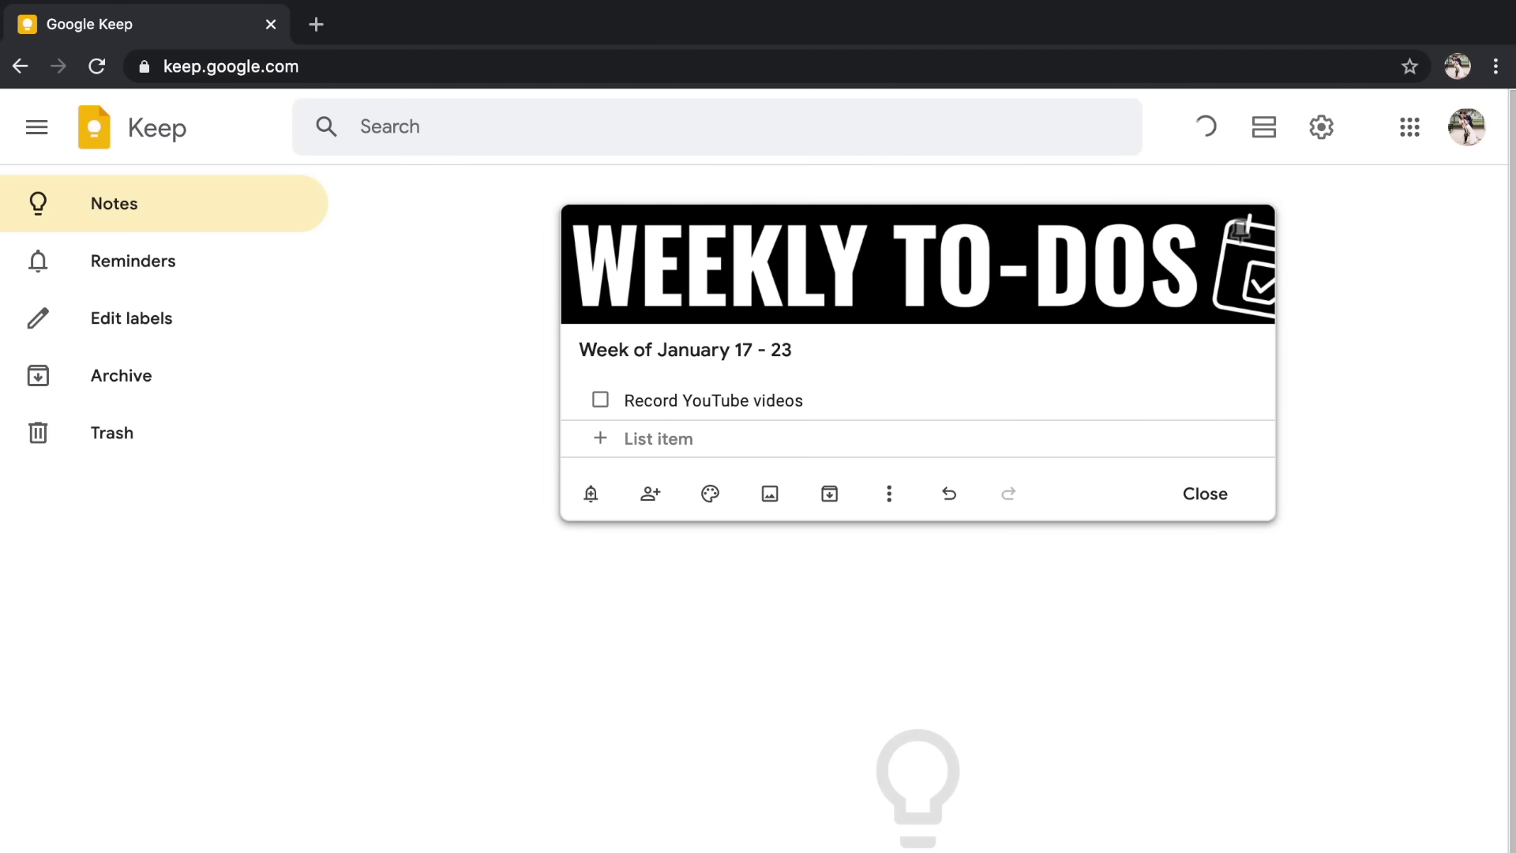
Add the 'Record podcast episodes' item and pin the weekly to-dos note.
text(Record podcast episodes)
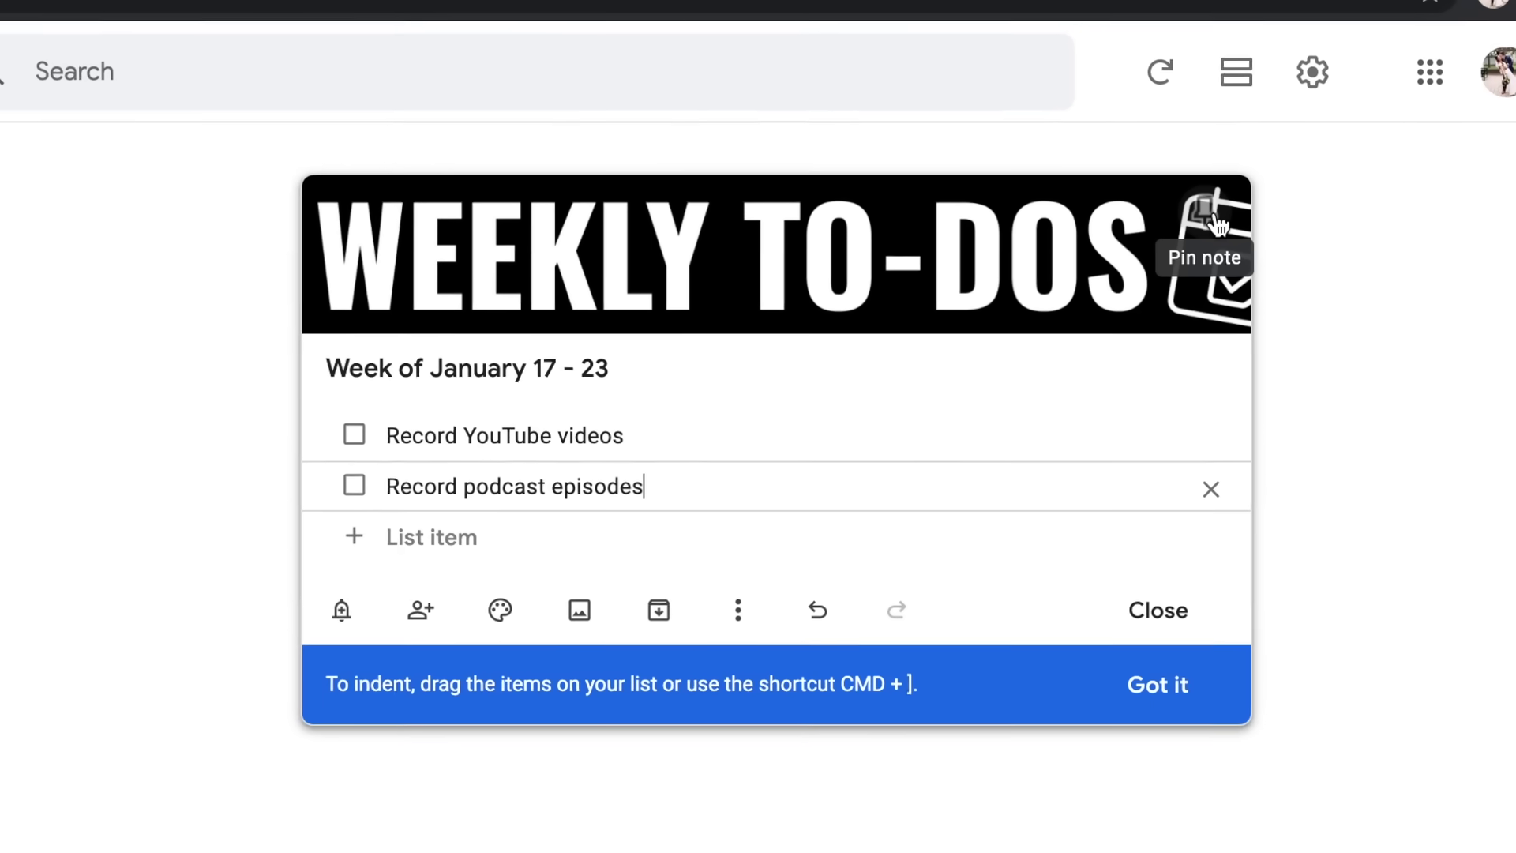
click(1220, 222)
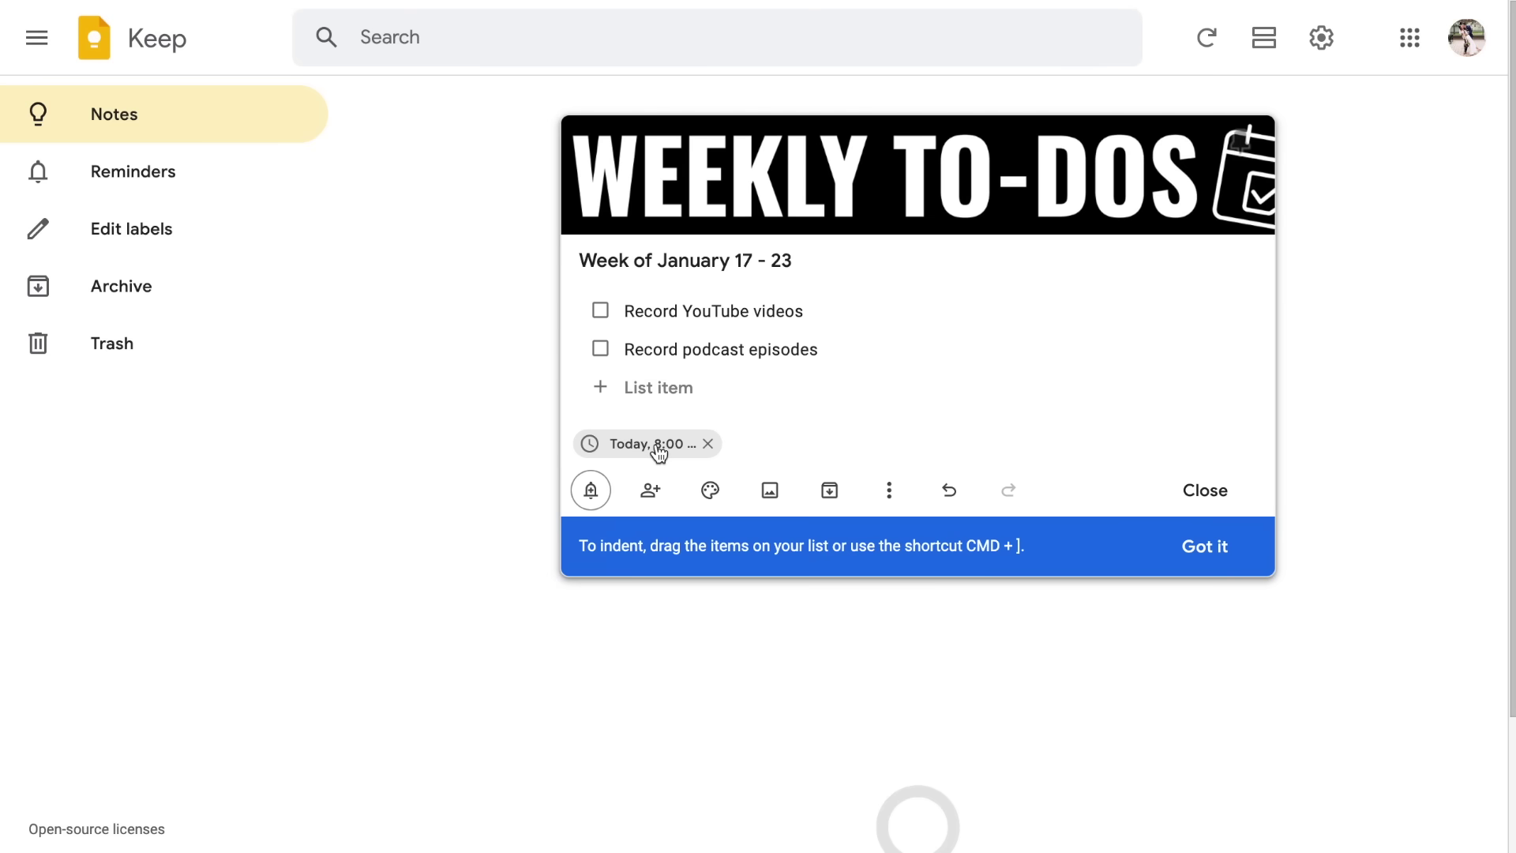
Make today's 8:00 PM reminder repeat monthly and bring up the collaborator panel.
click(657, 446)
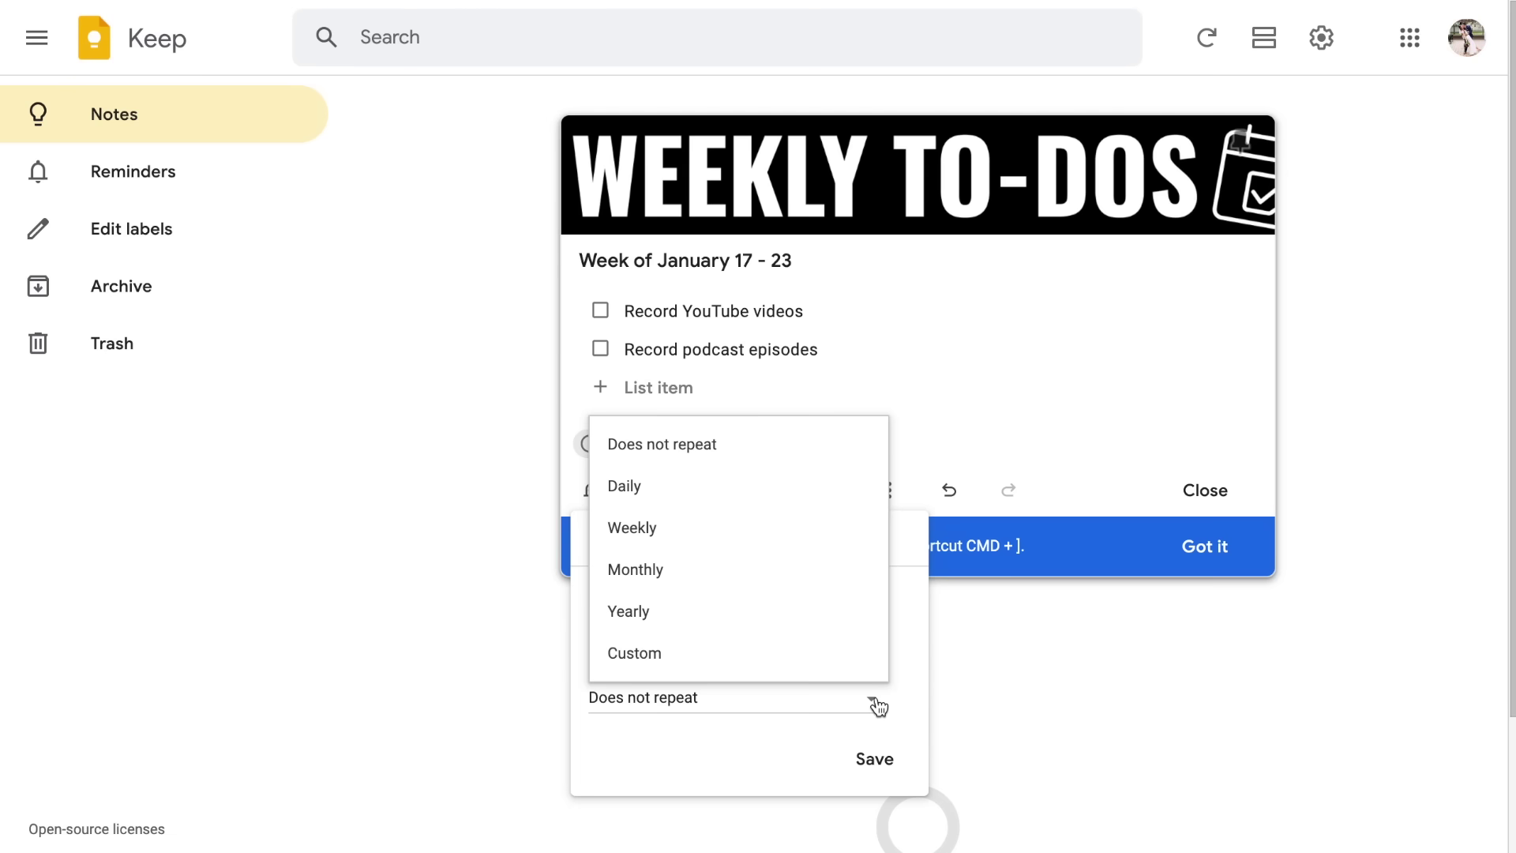
click(829, 567)
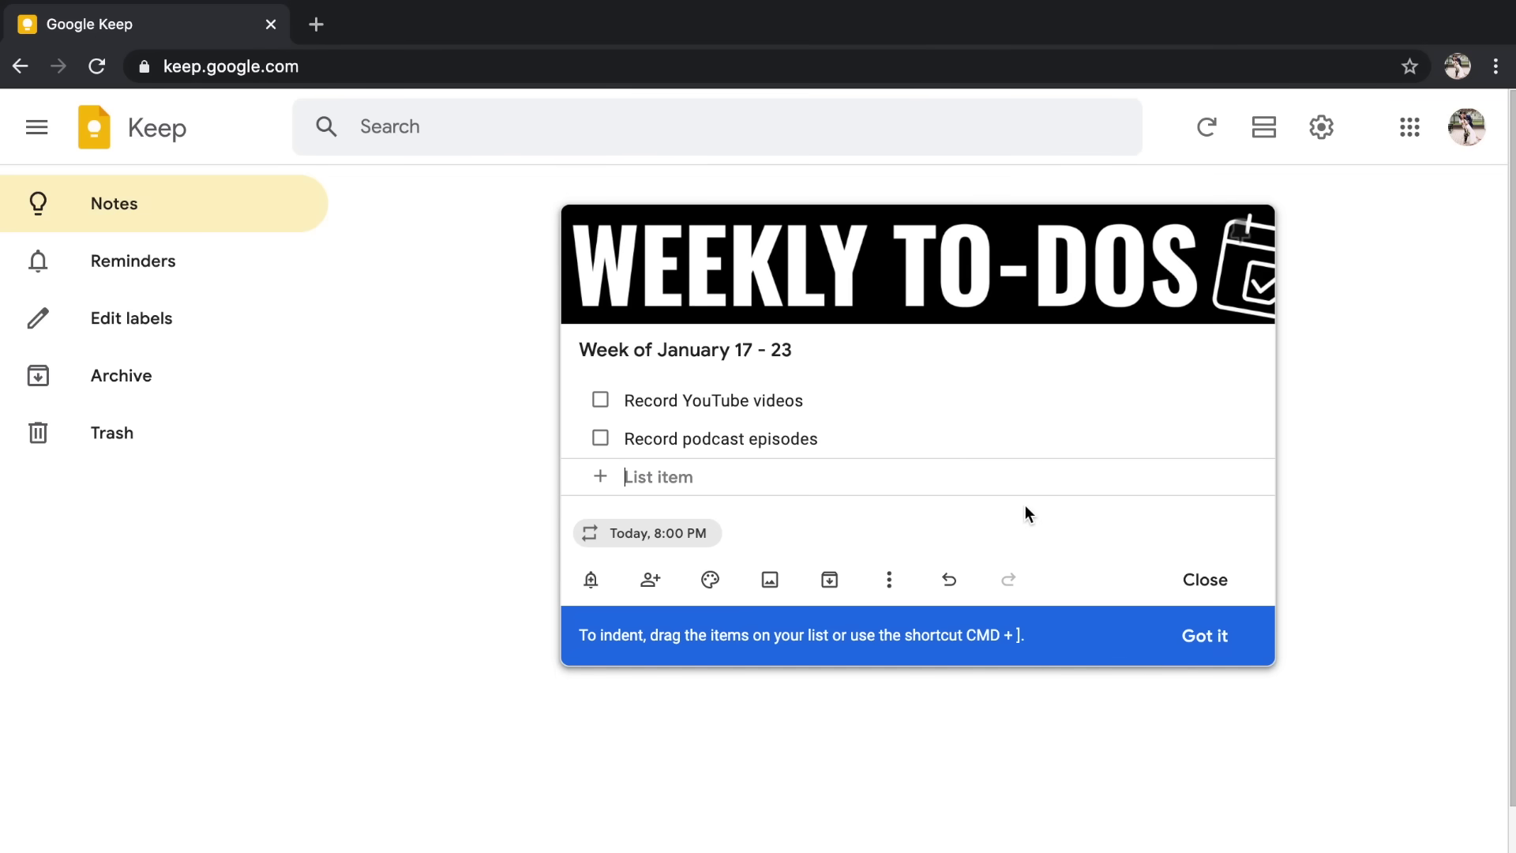
click(660, 591)
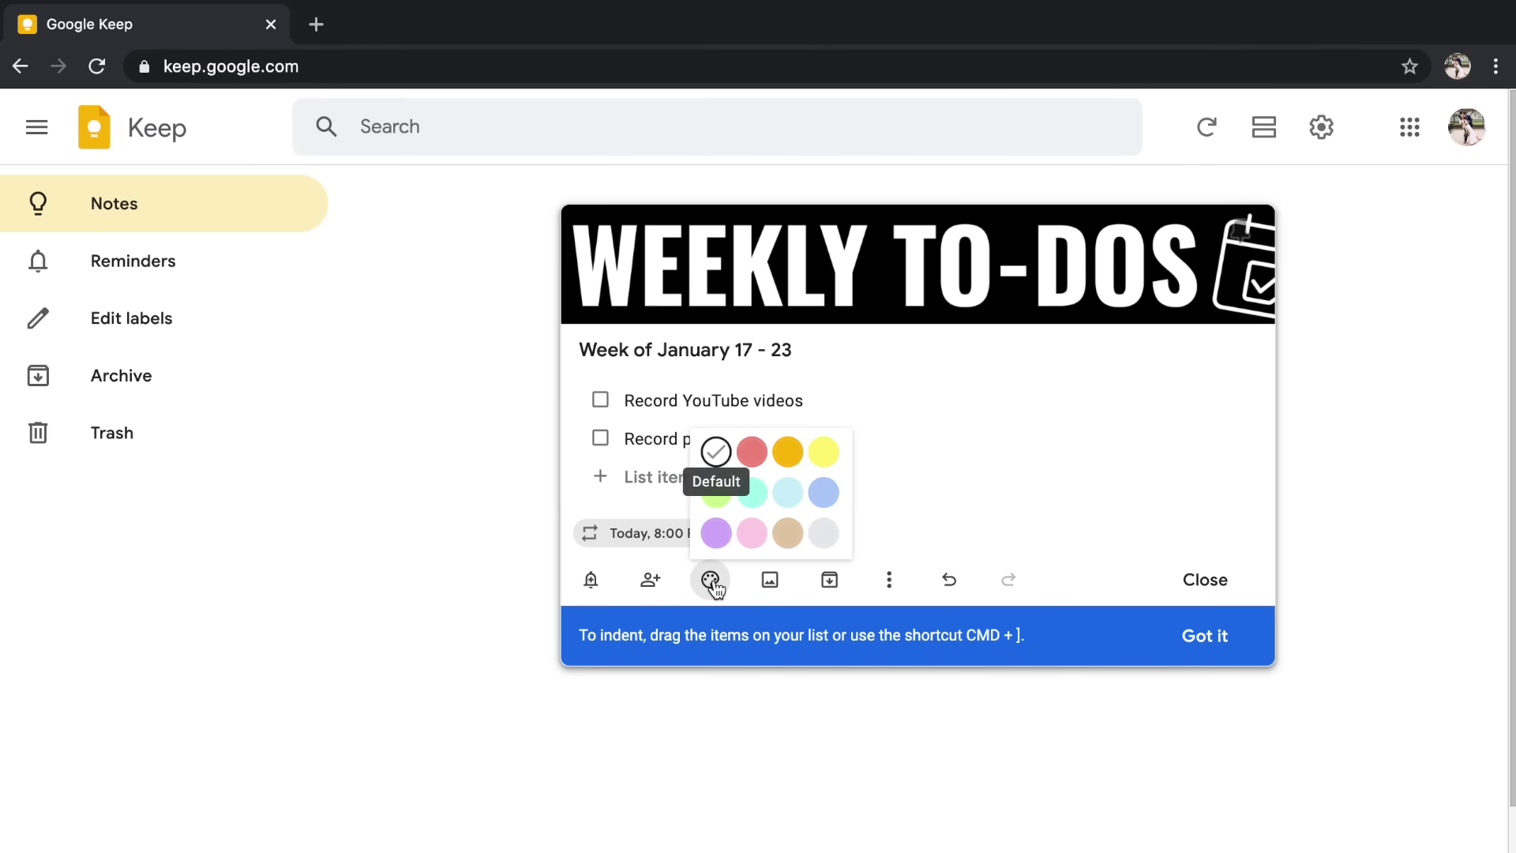
Colour the WEEKLY TO-DOS note purple and start adding an image to it.
click(716, 533)
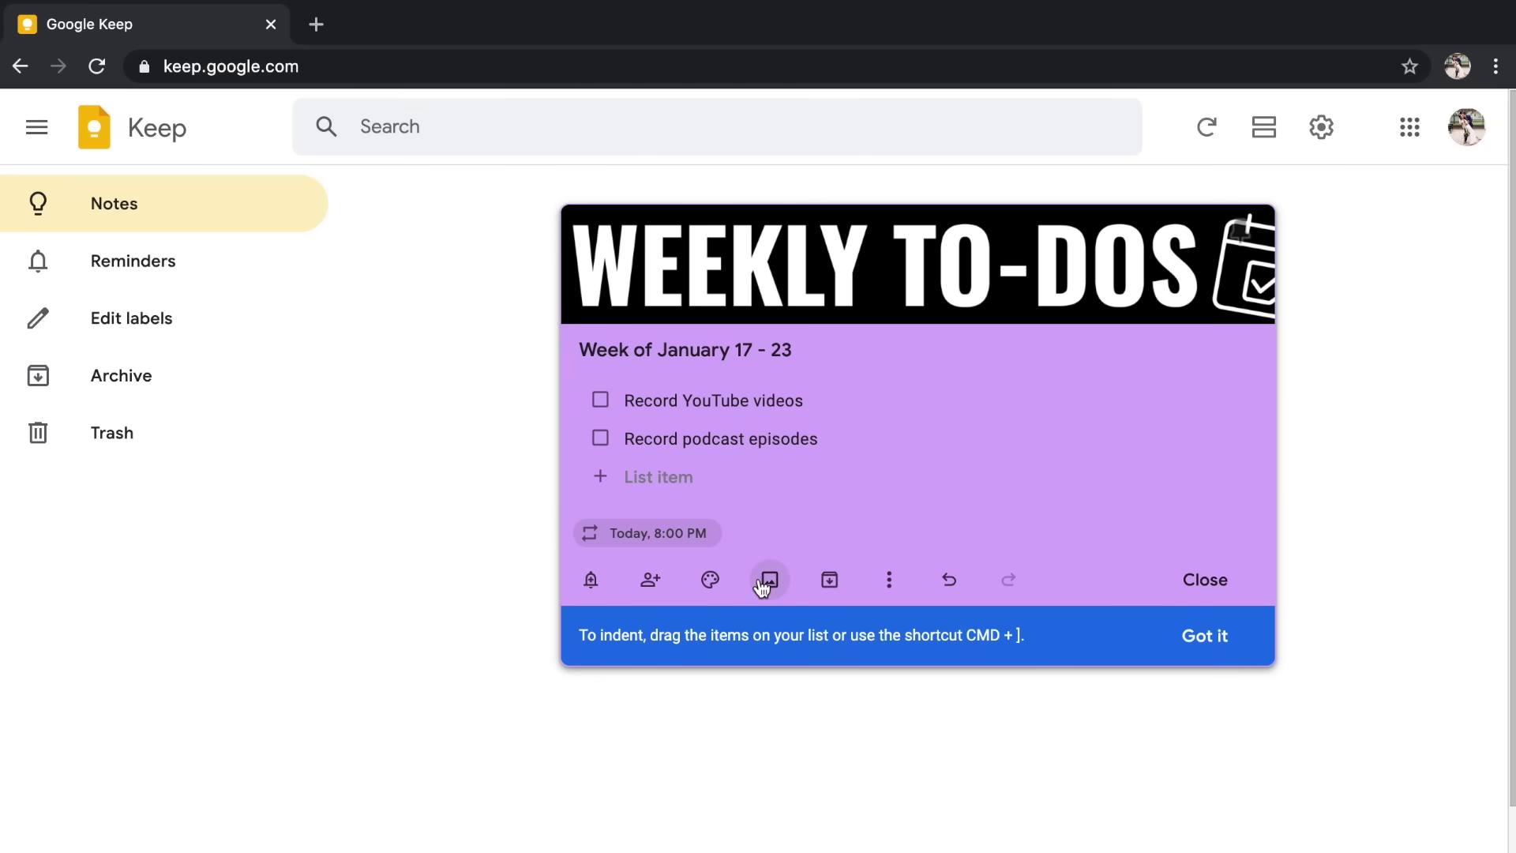
click(768, 581)
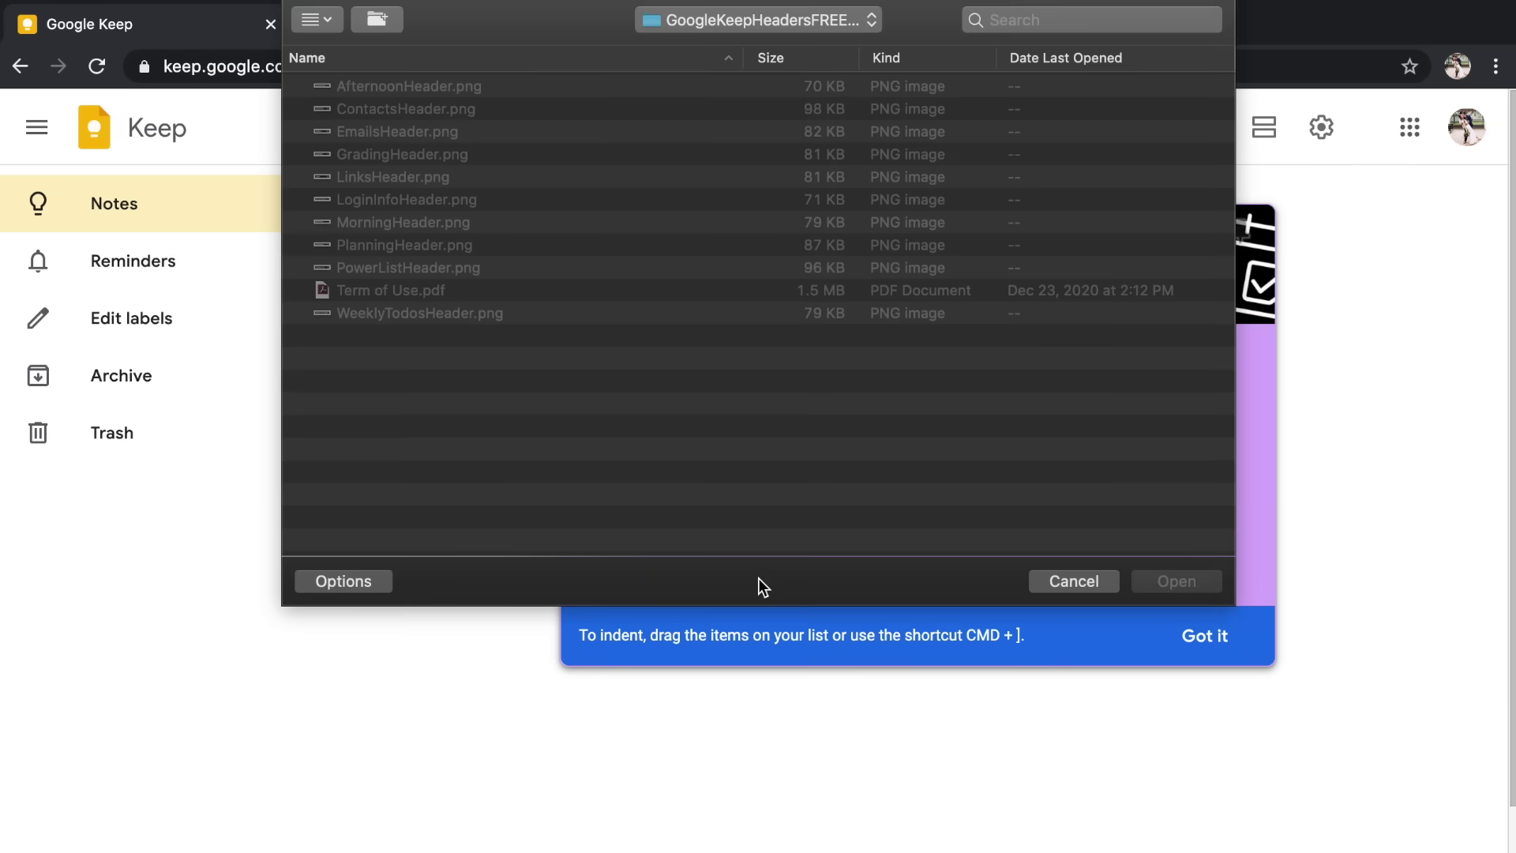
Attach AfternoonHeader.png to the purple WEEKLY TO-DOS note.
click(523, 91)
click(1154, 581)
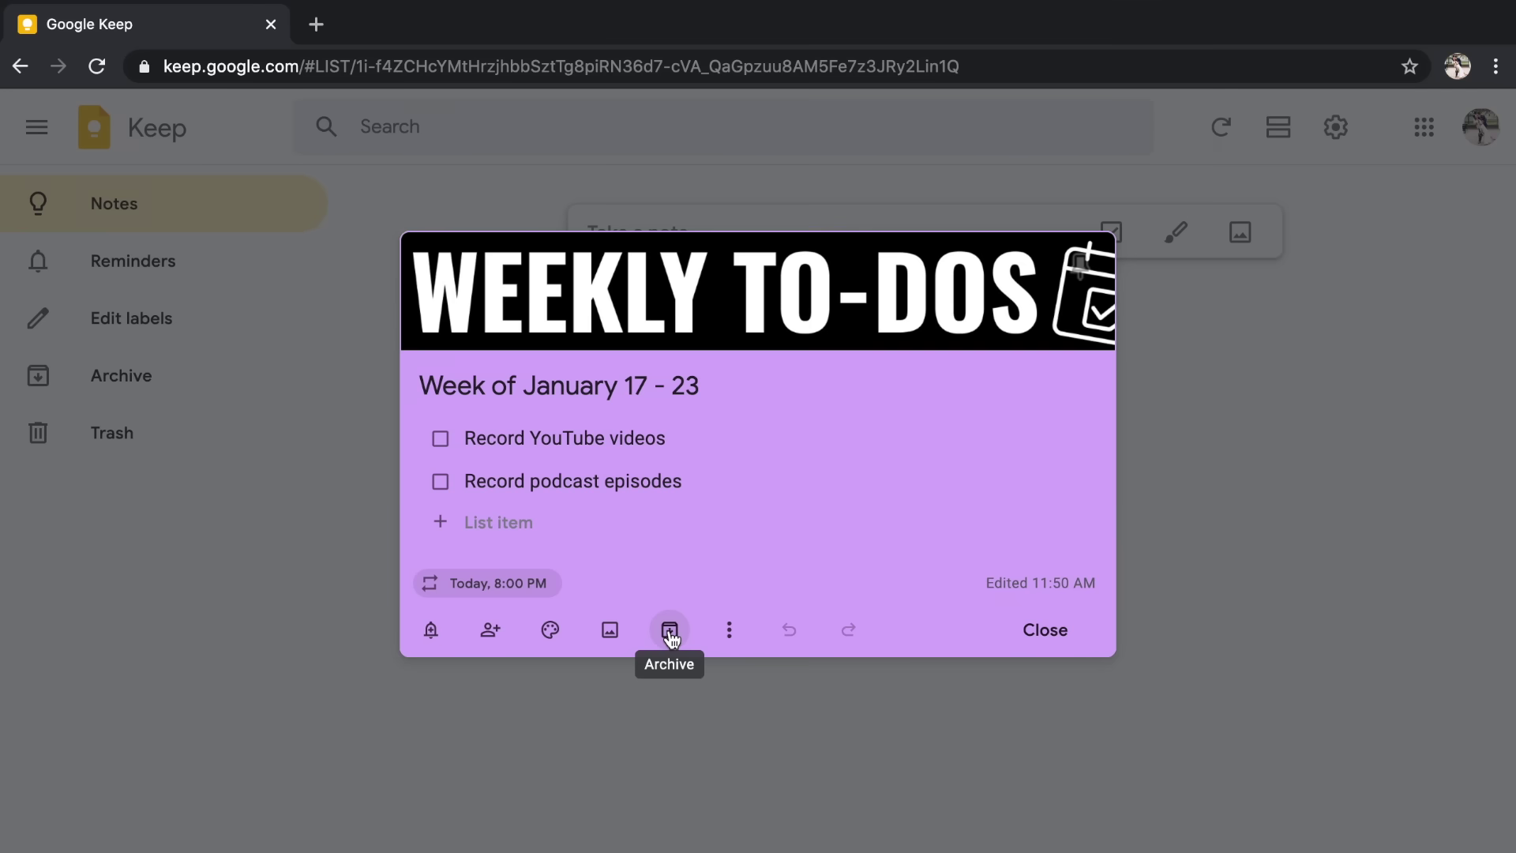
Archive the WEEKLY TO-DOS note, unarchive it from Archive, and return to Notes.
click(669, 632)
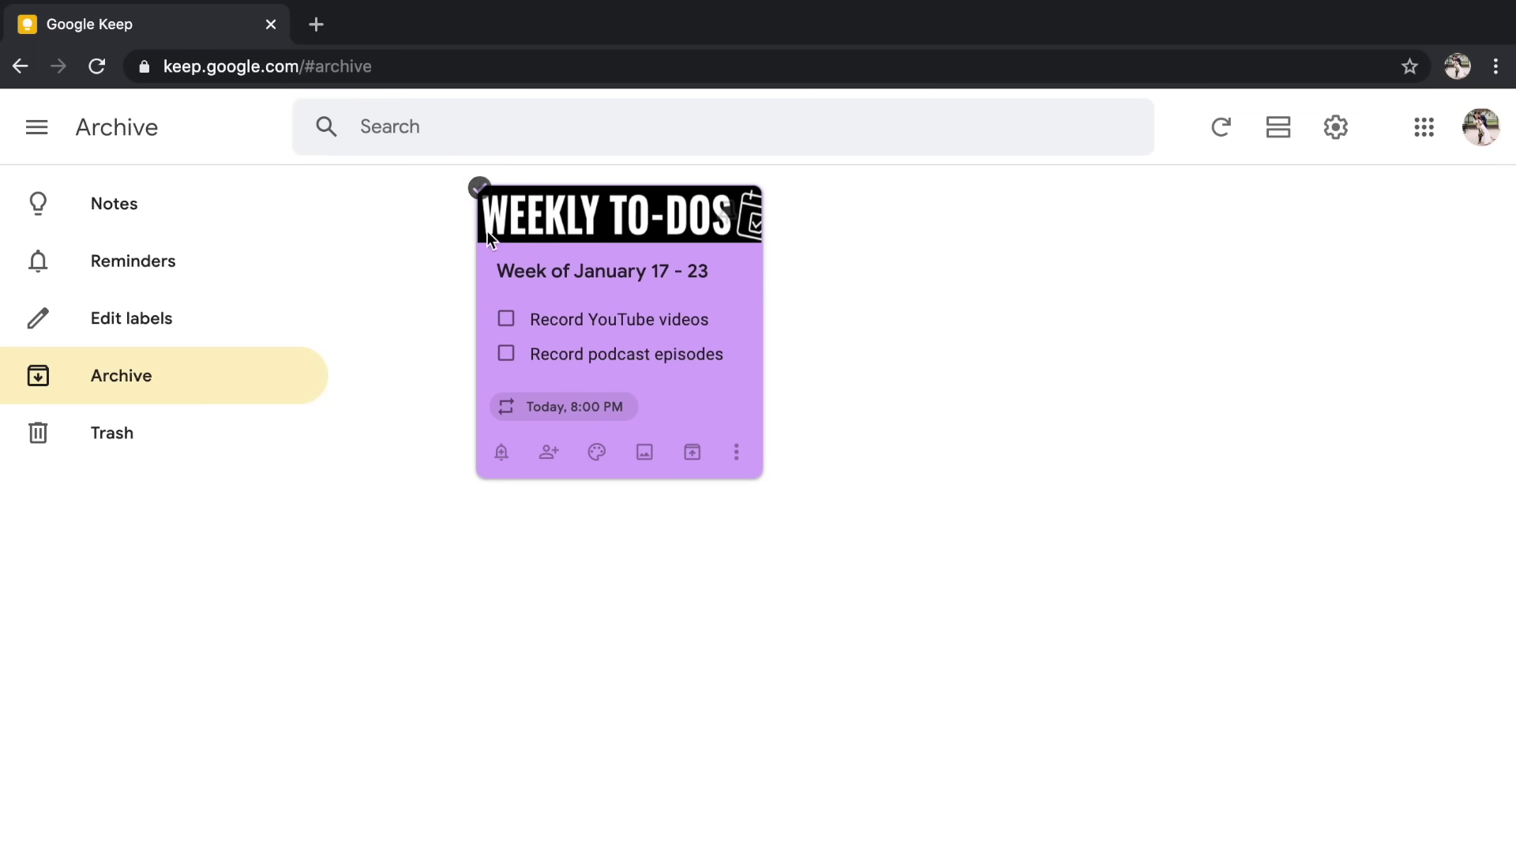
click(481, 189)
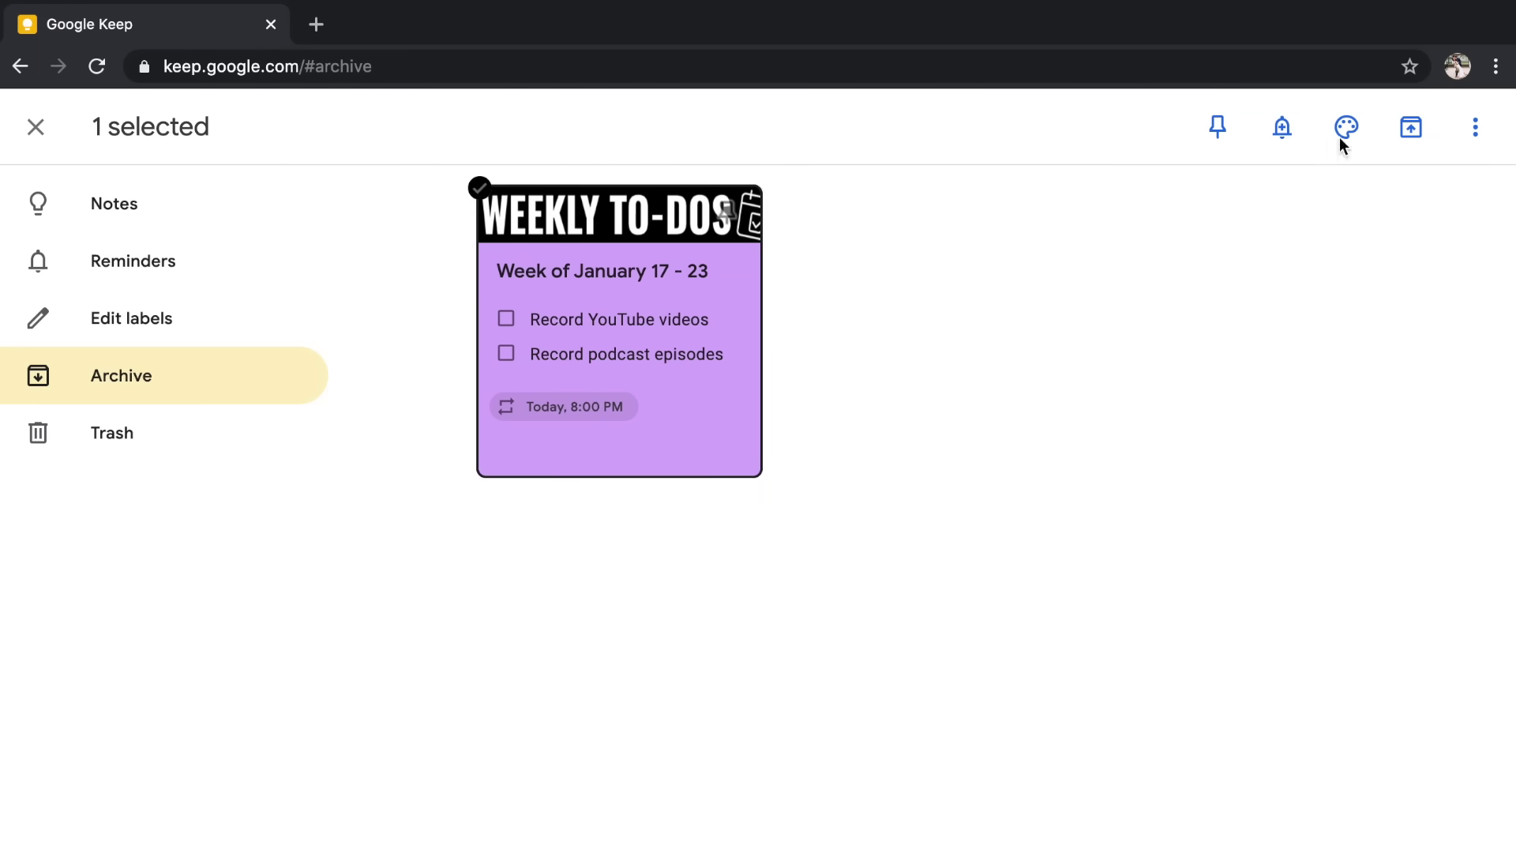
click(1411, 128)
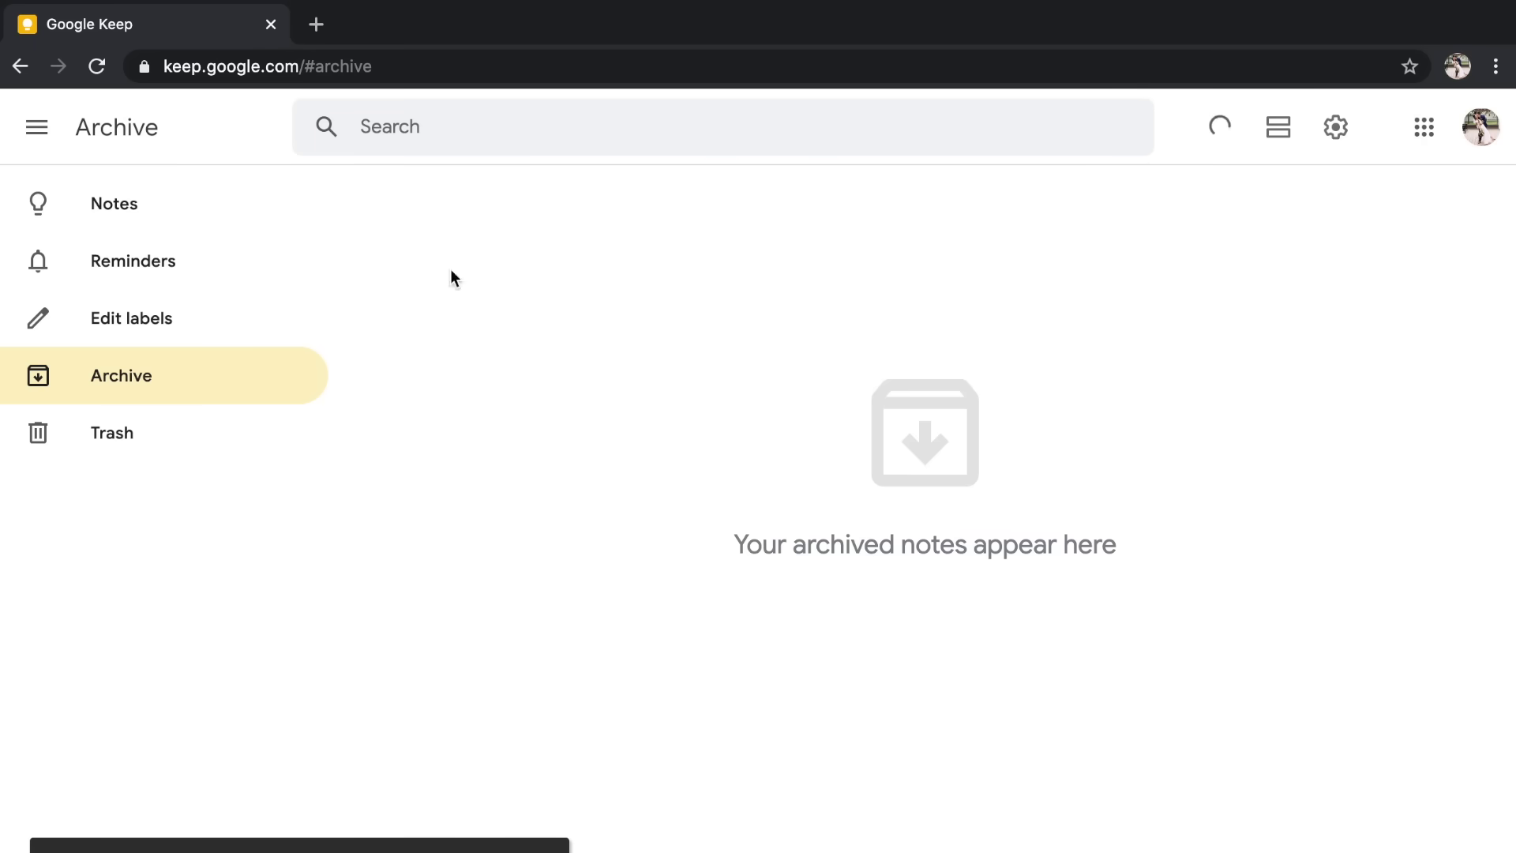
click(240, 203)
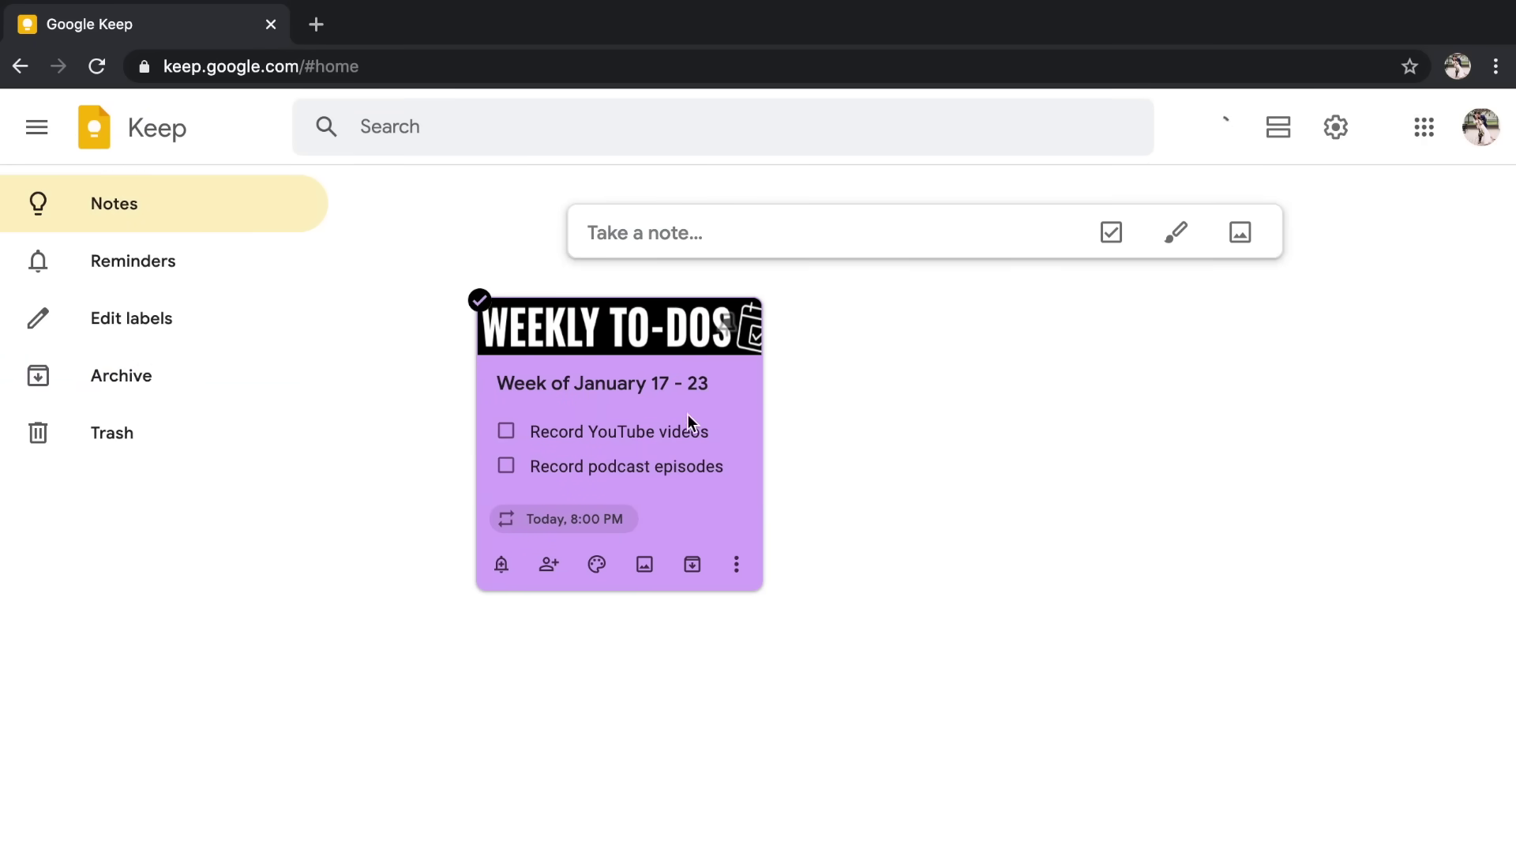
Create a new 'Checklists' label and apply it to the WEEKLY TO-DOS note.
click(661, 430)
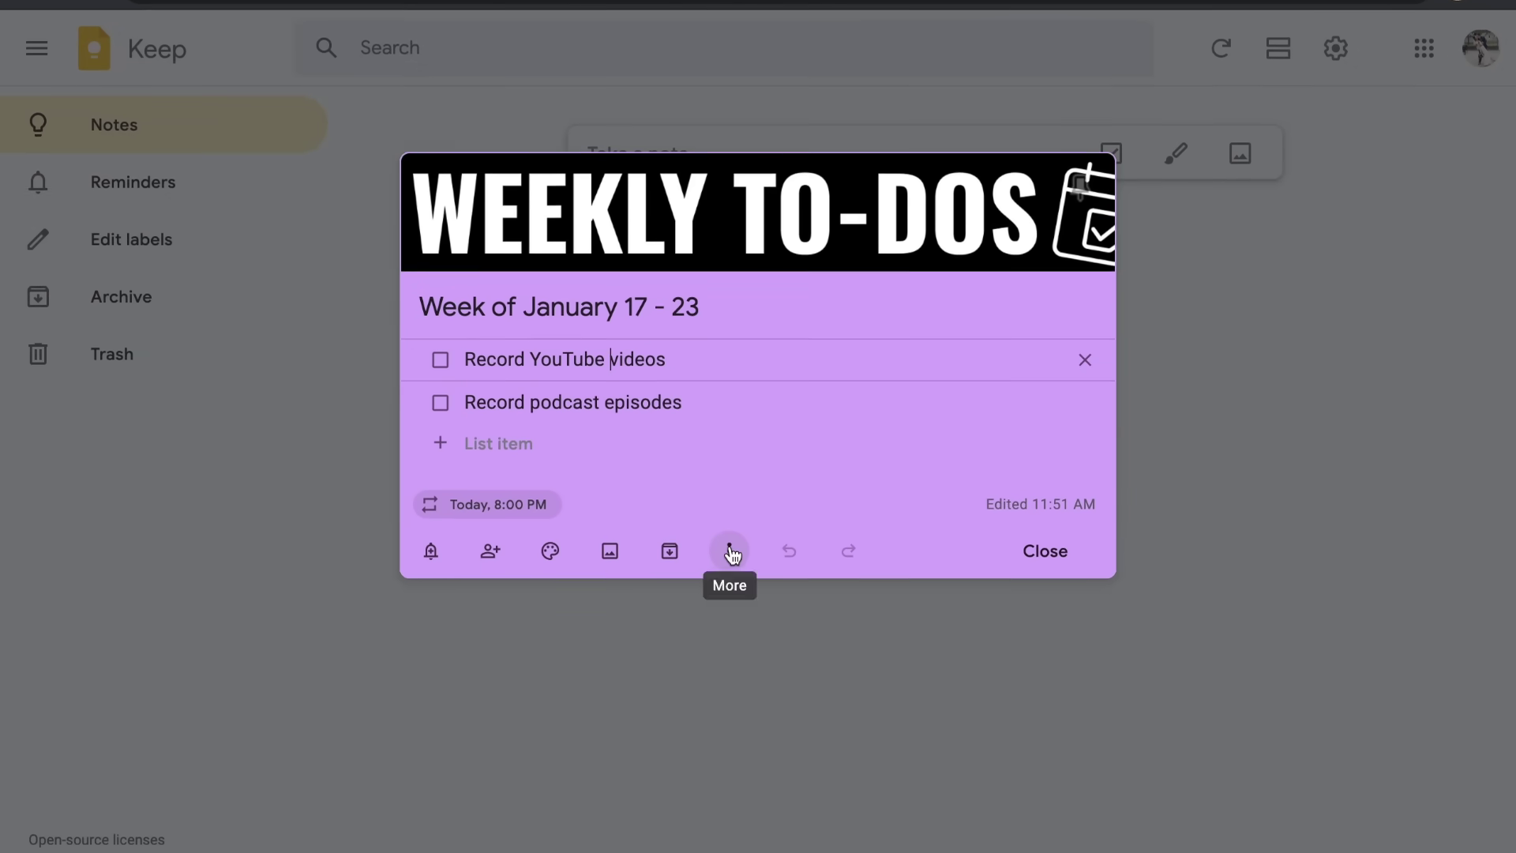
click(730, 630)
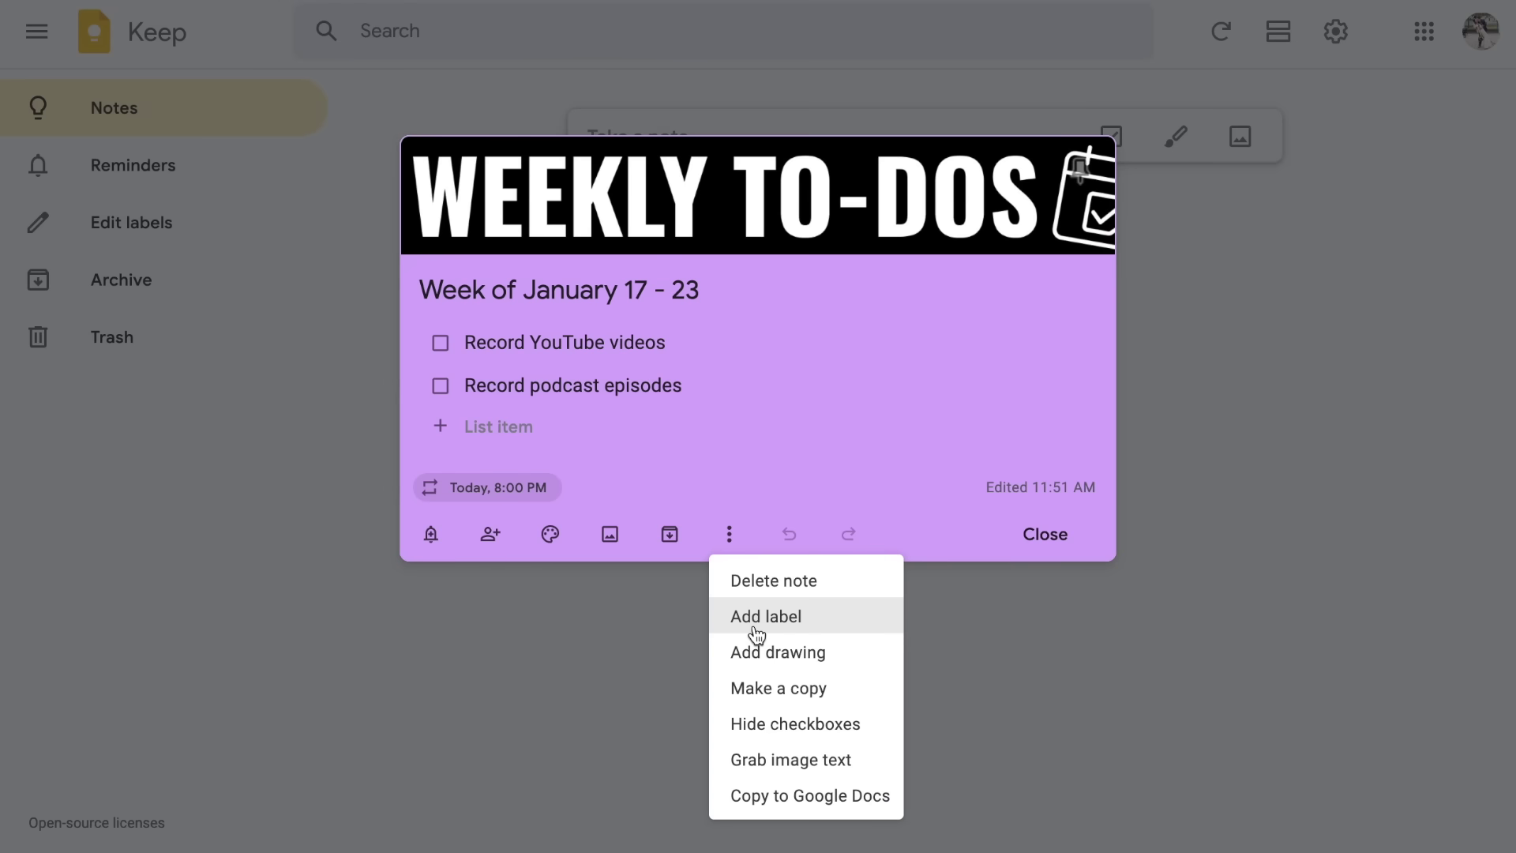
click(757, 624)
text(Chec)
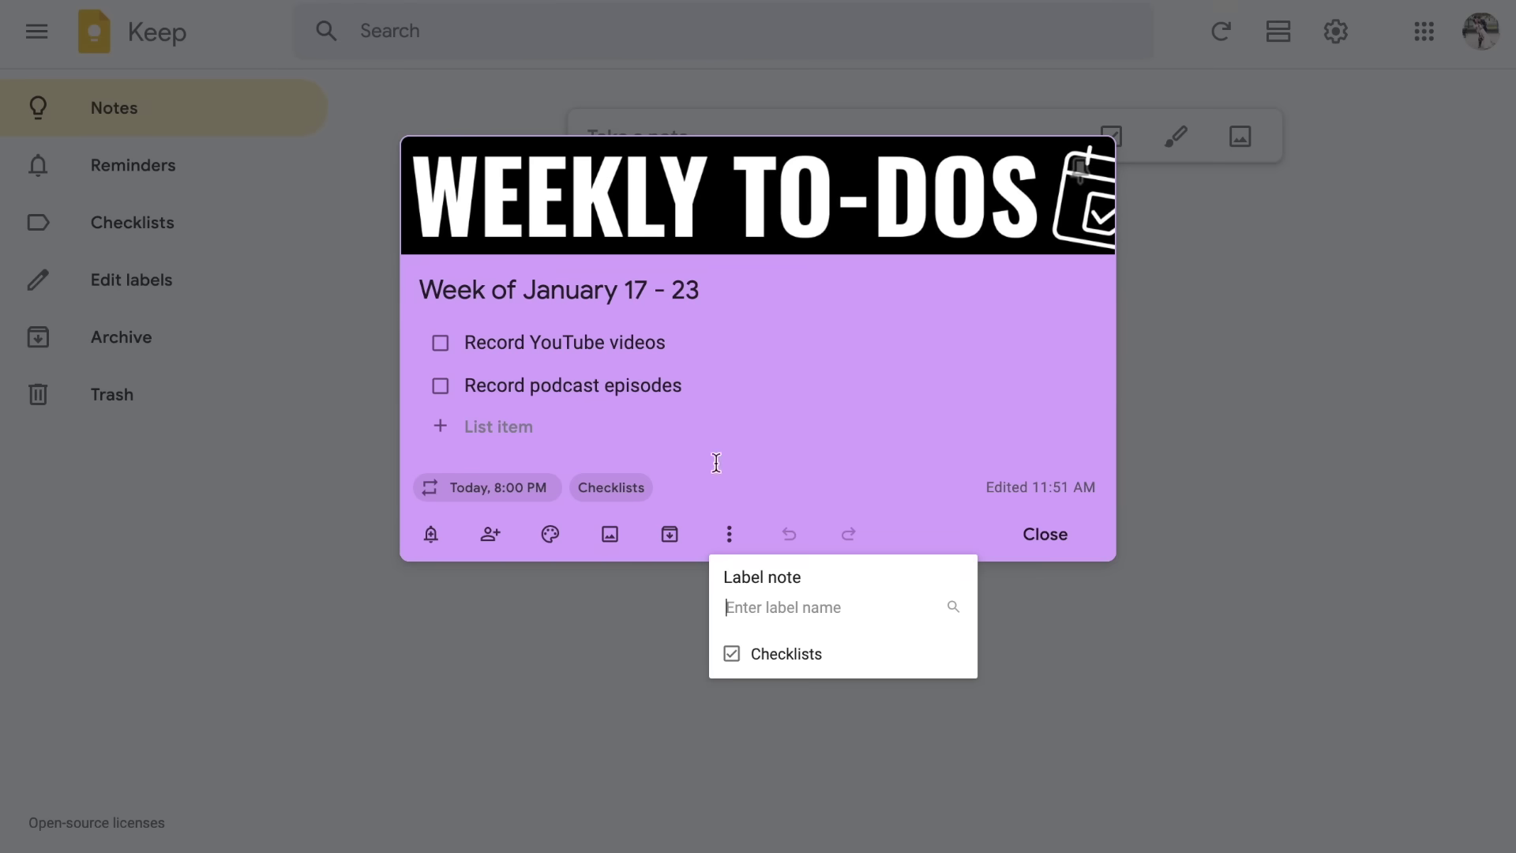
click(776, 439)
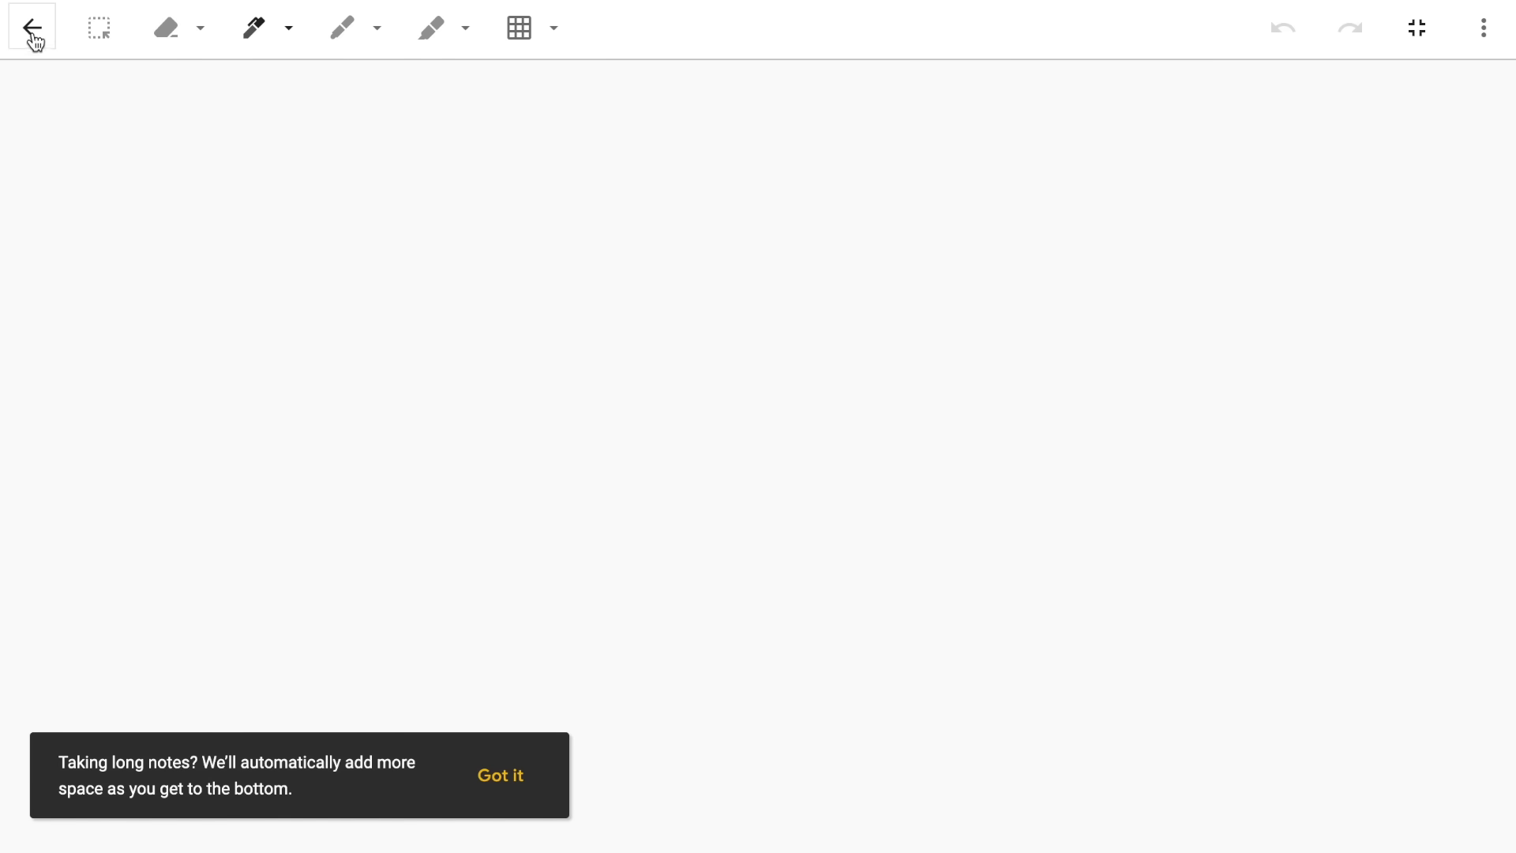
Discard the blank drawing and show the WEEKLY TO-DOS note's More options again.
click(39, 32)
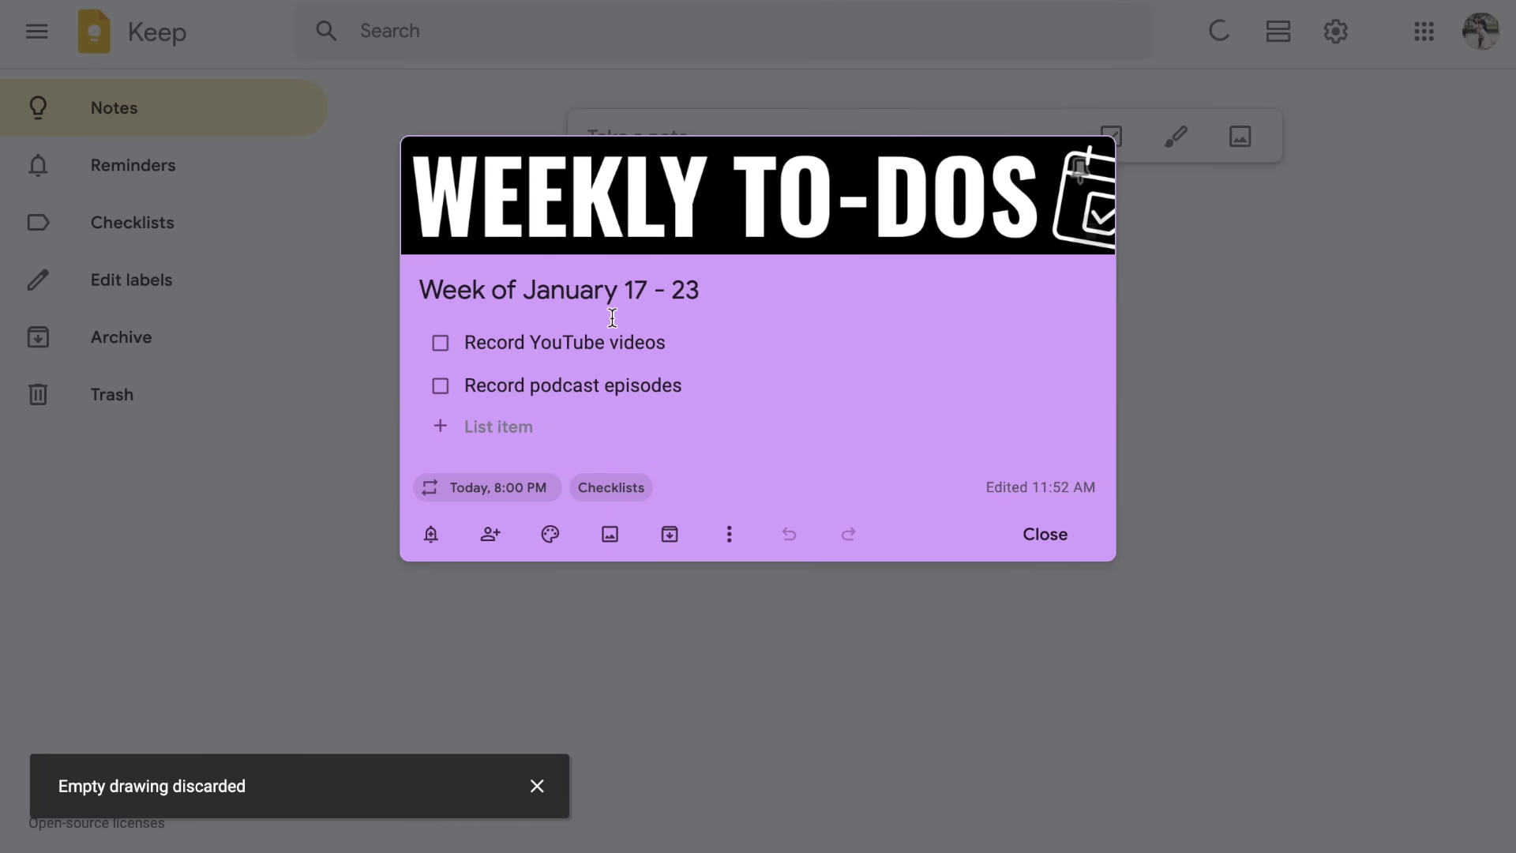
click(732, 534)
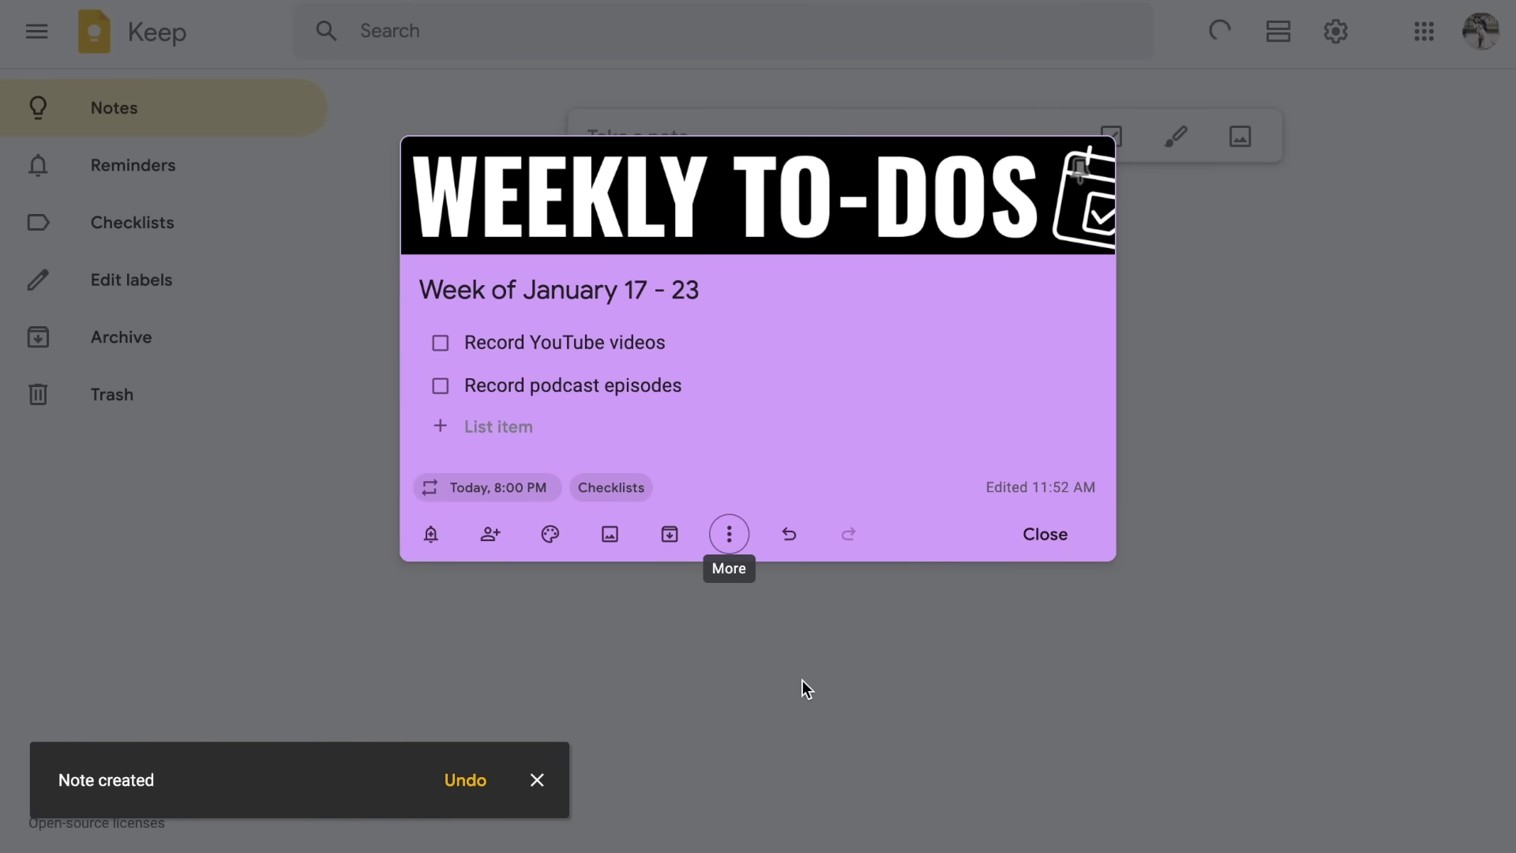
Delete the duplicate WEEKLY TO-DOS copy without a reminder, then reopen the original's options.
click(1045, 535)
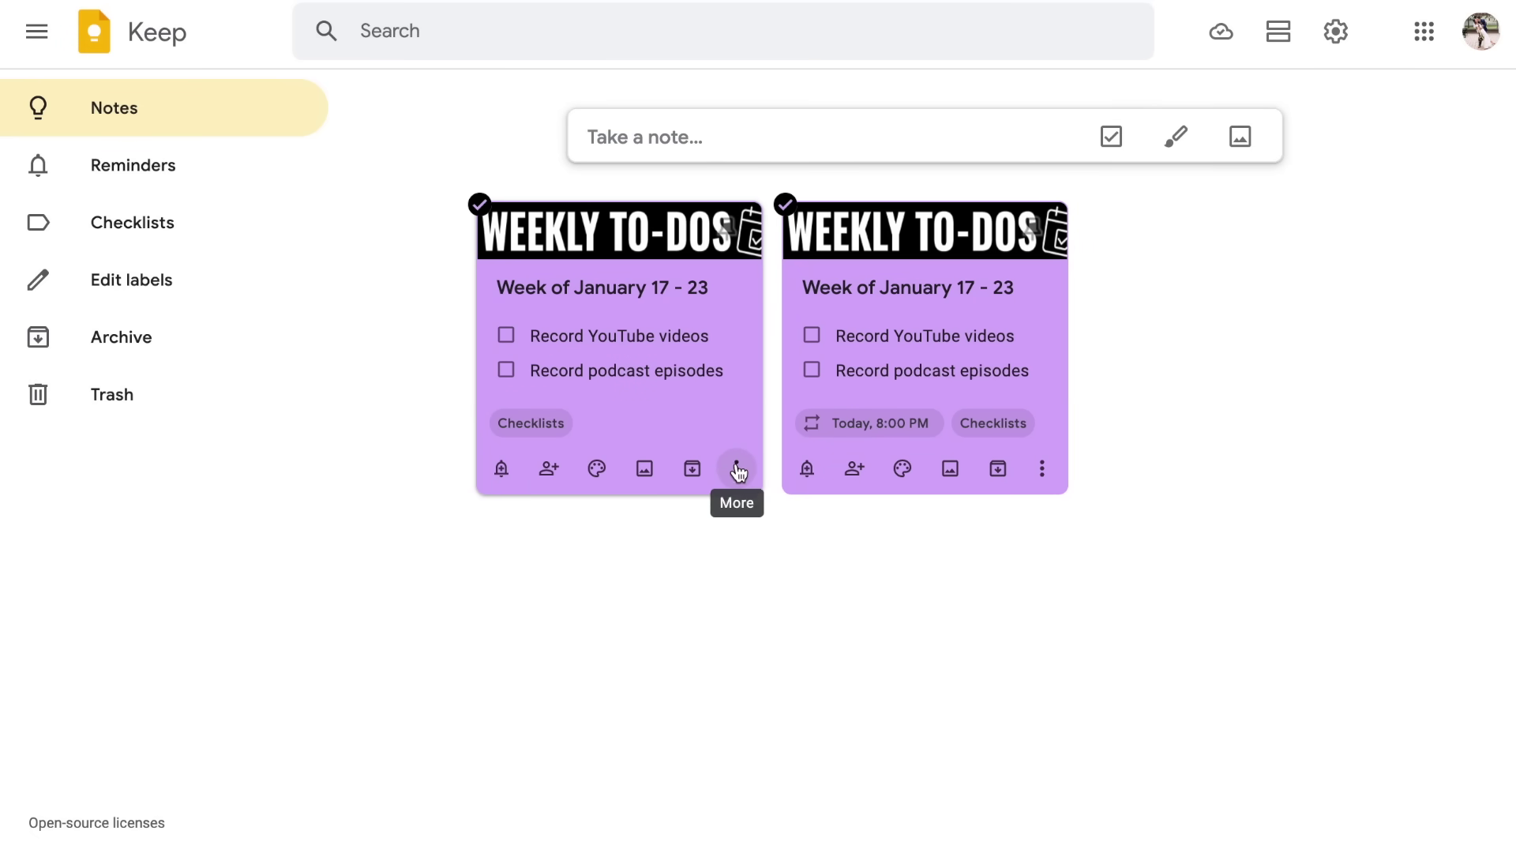
click(766, 517)
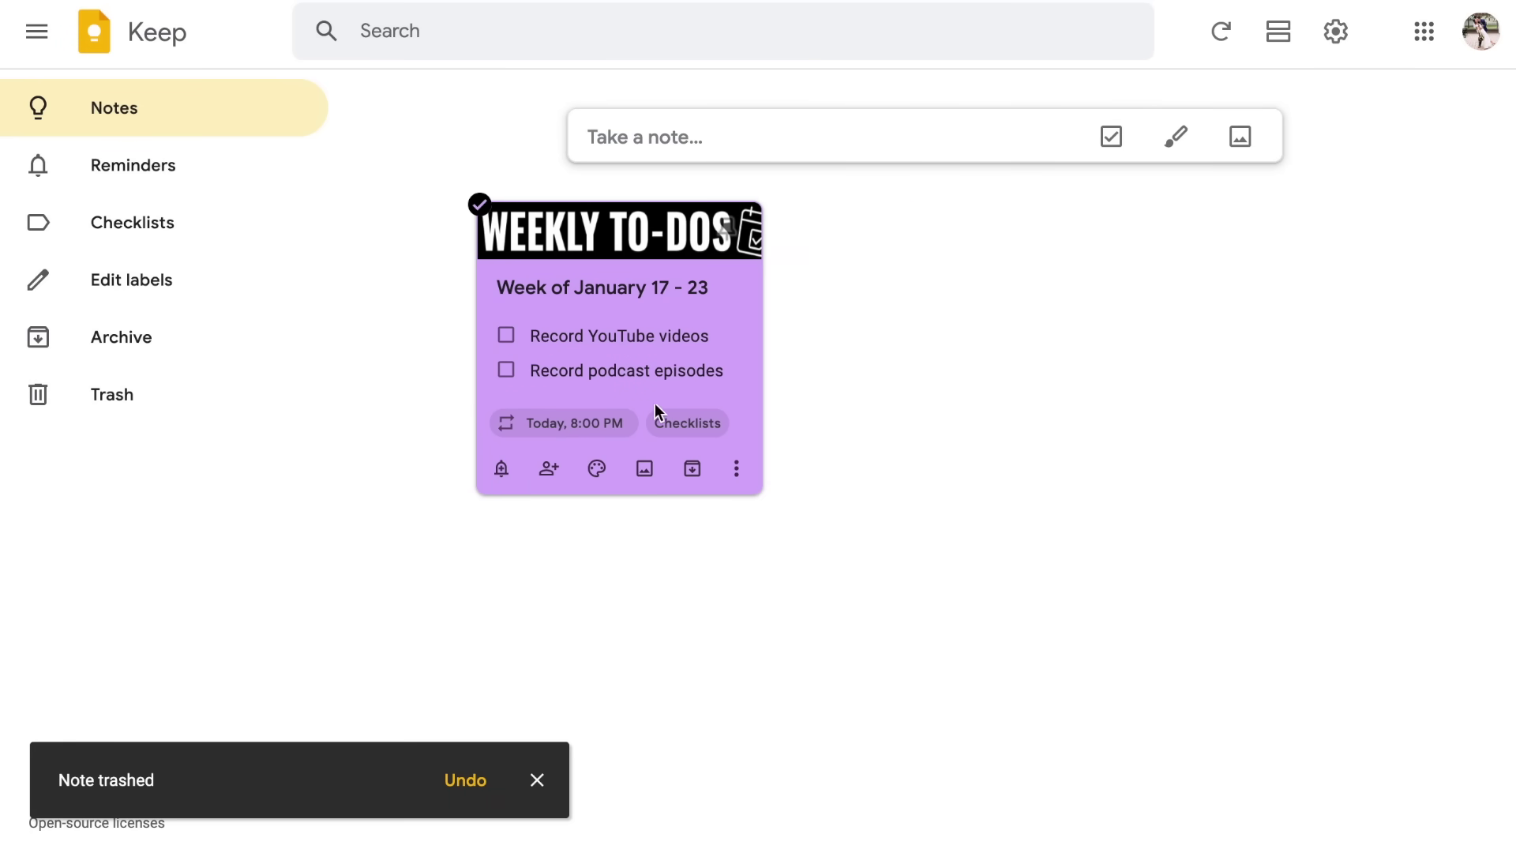
click(708, 374)
click(729, 543)
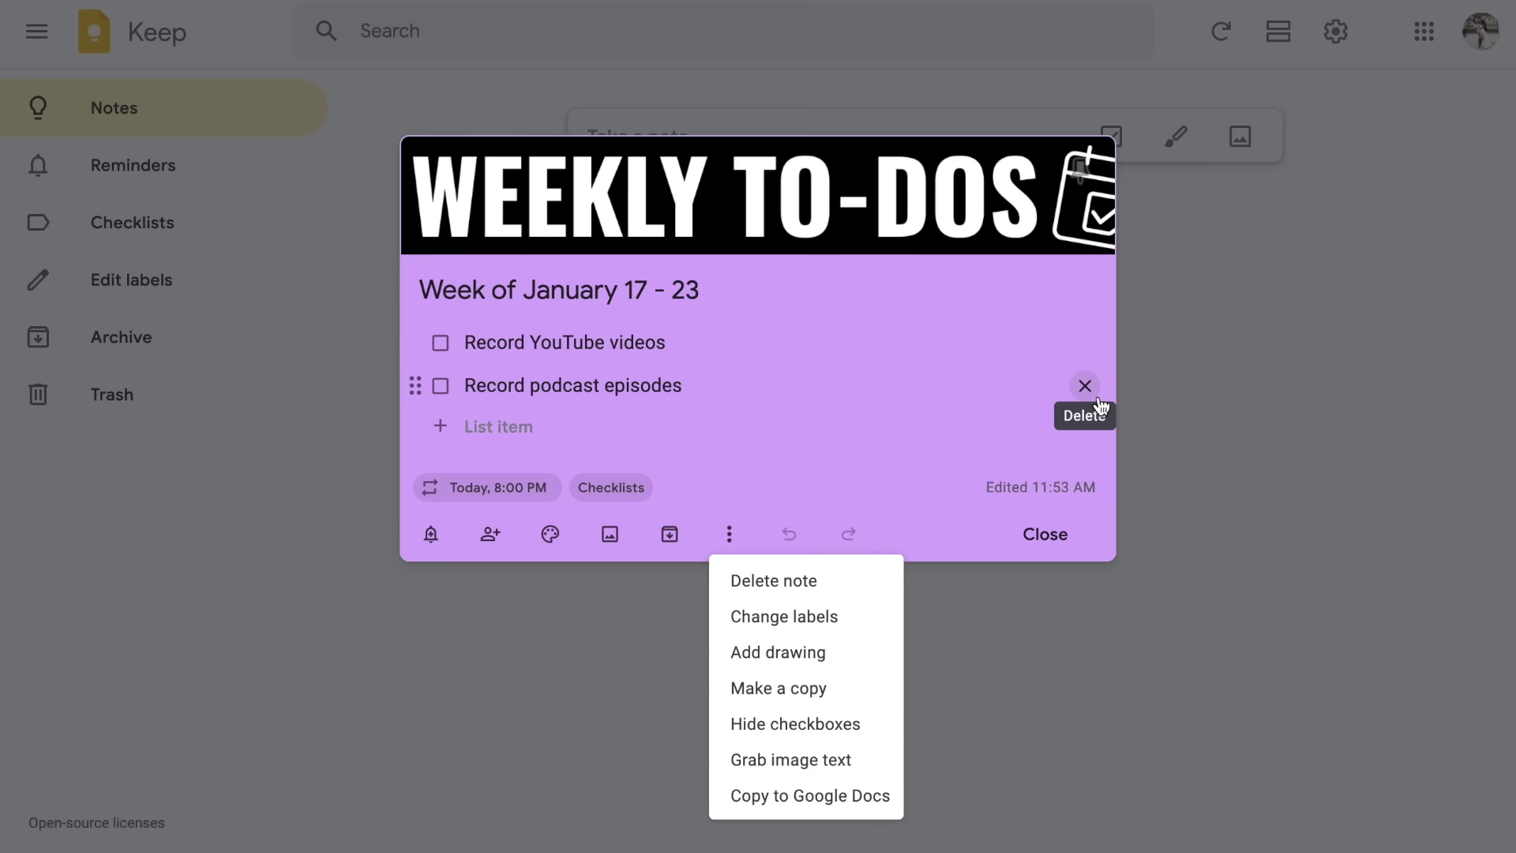
click(1063, 537)
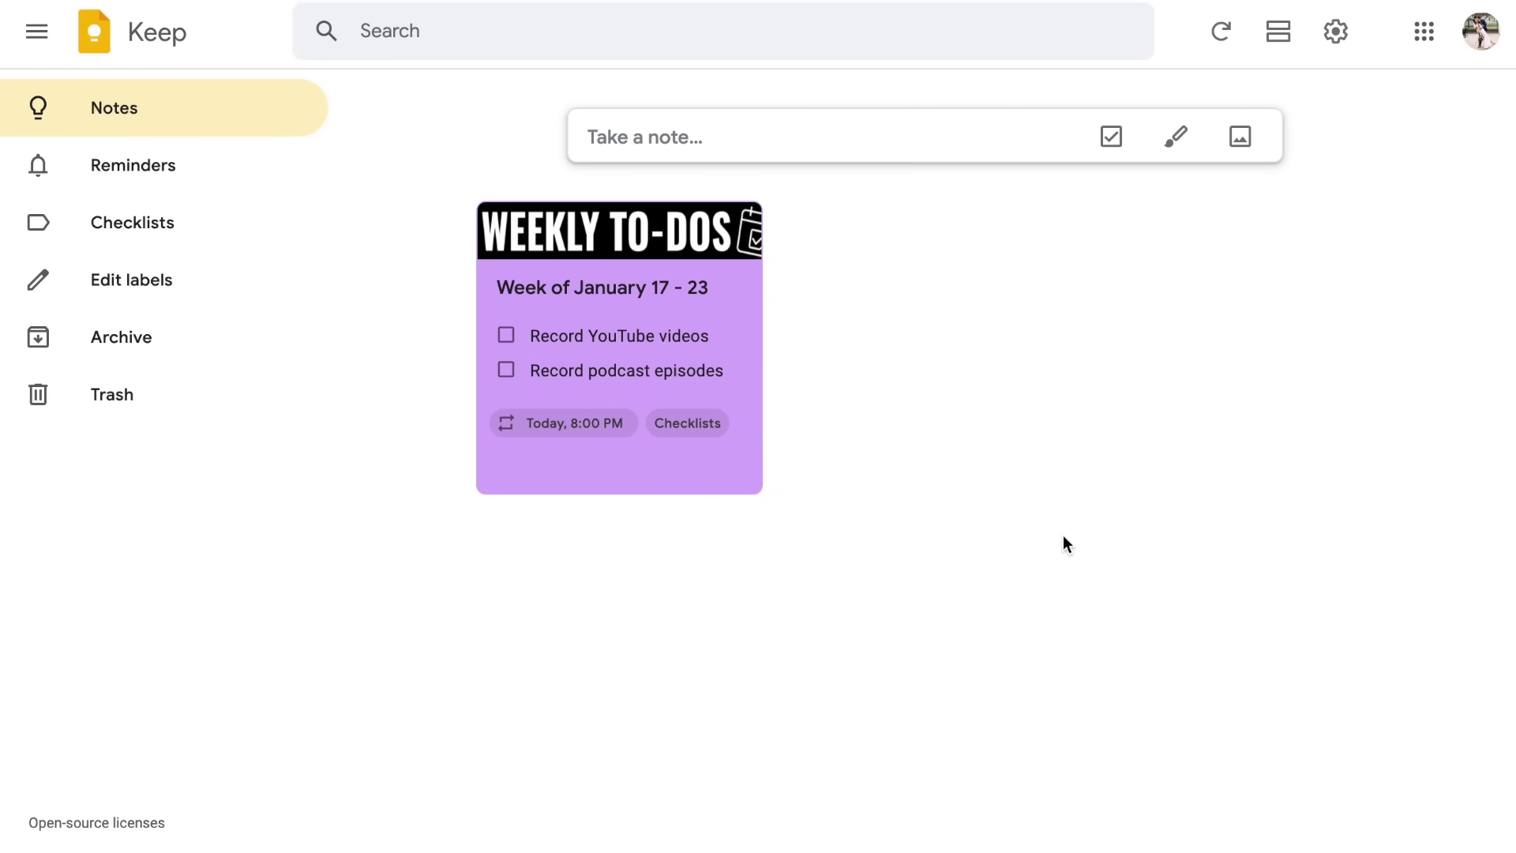
Reopen WEEKLY TO-DOS, close an empty checklist and empty note, and start an image note.
click(664, 339)
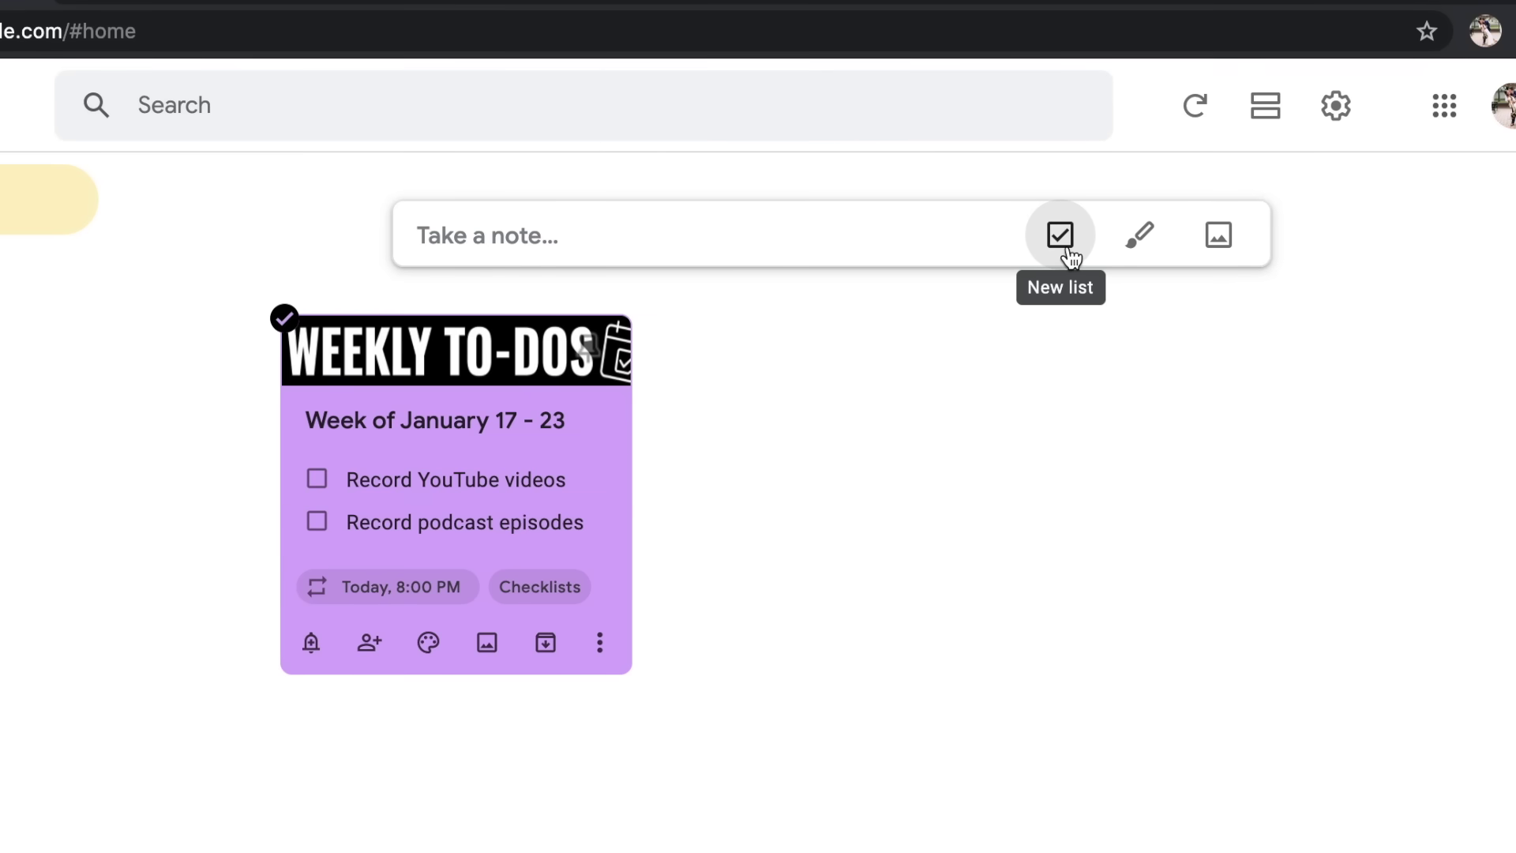
click(1061, 234)
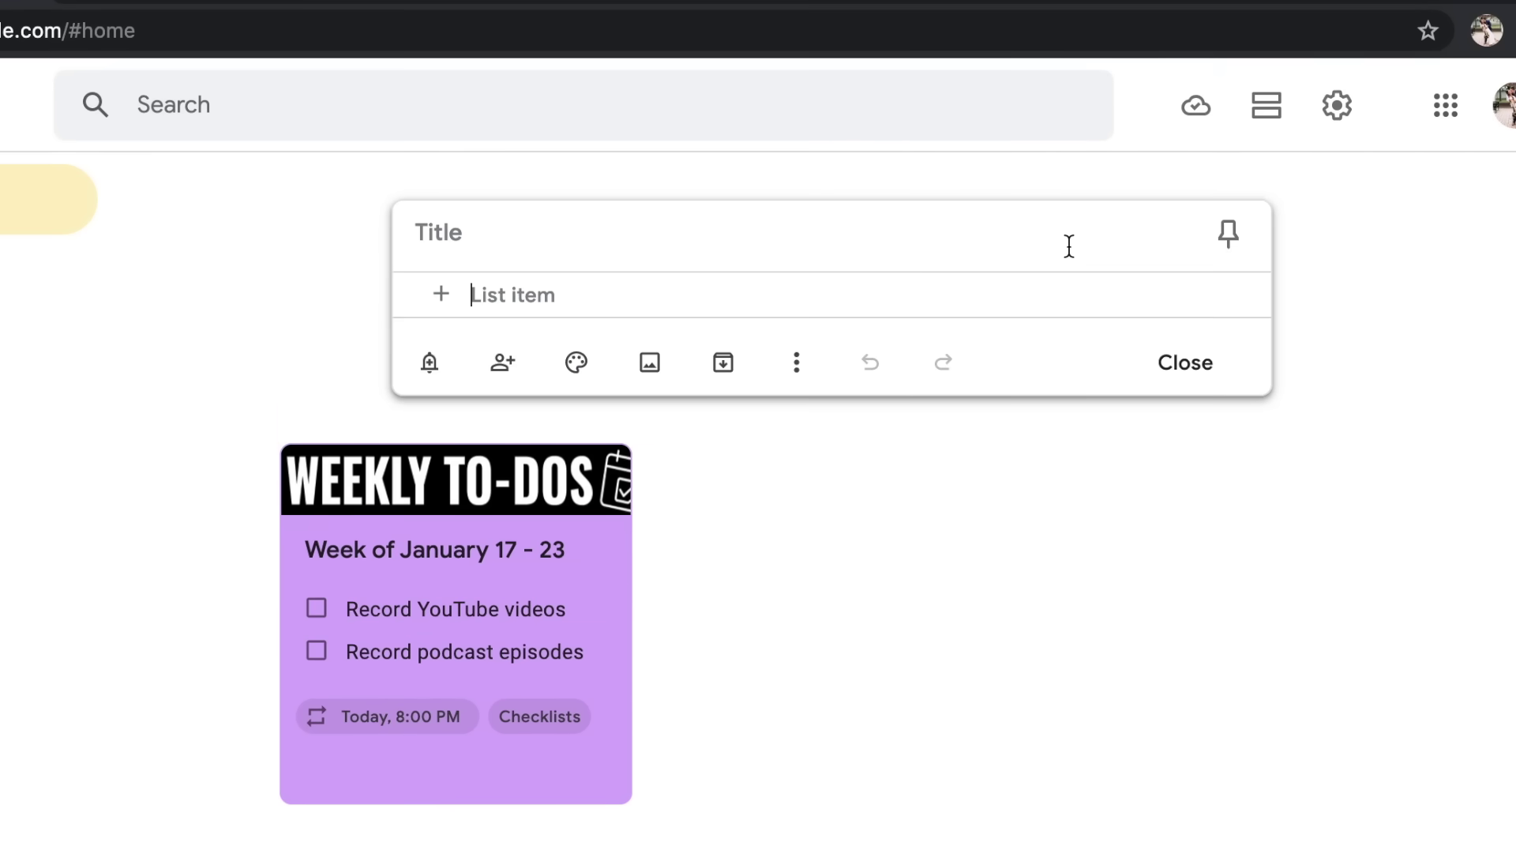
click(1208, 384)
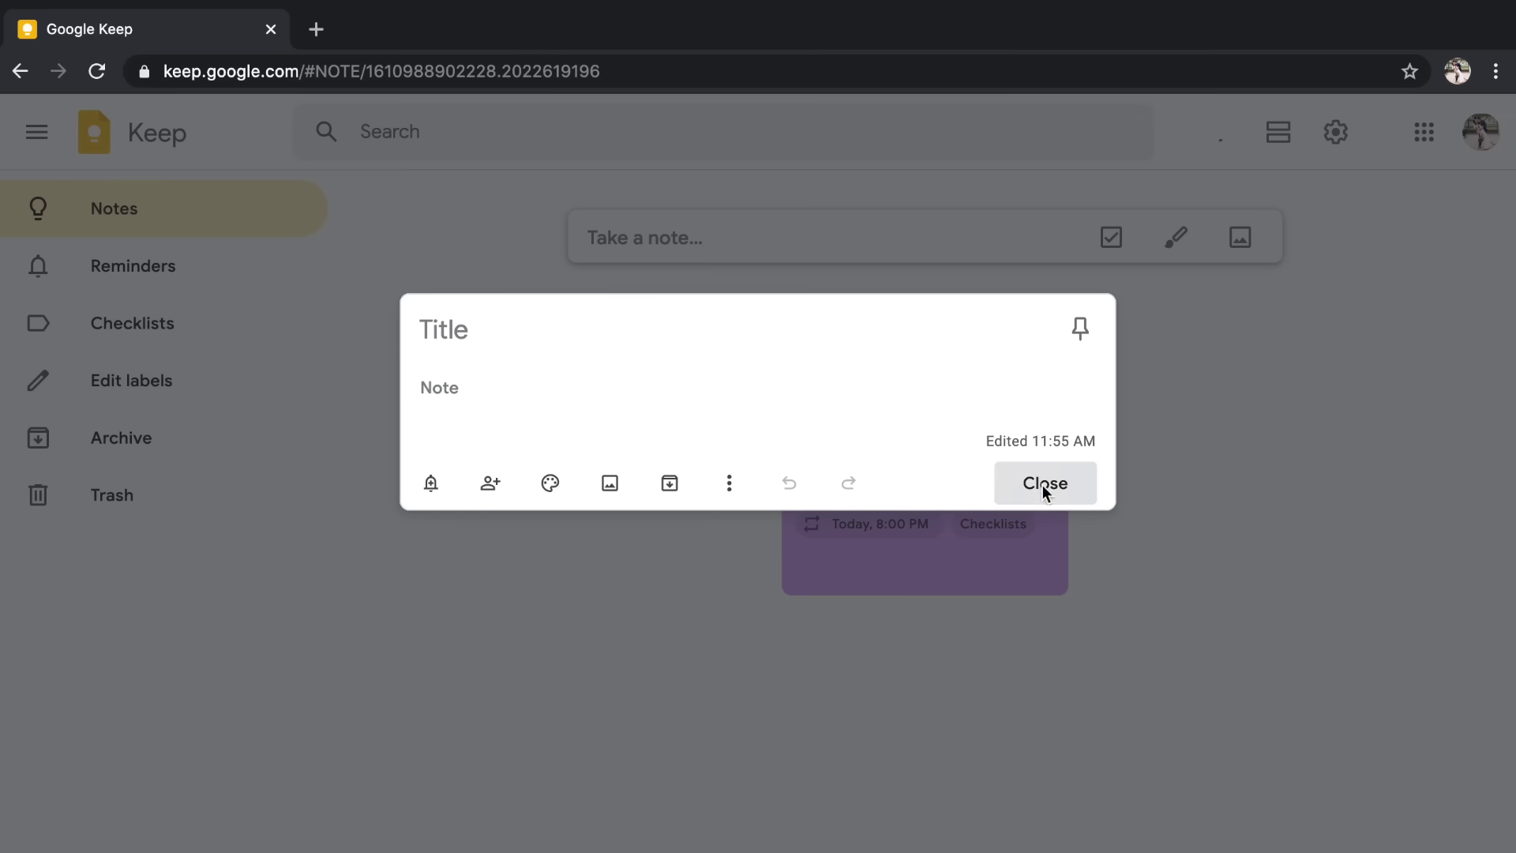
click(1043, 490)
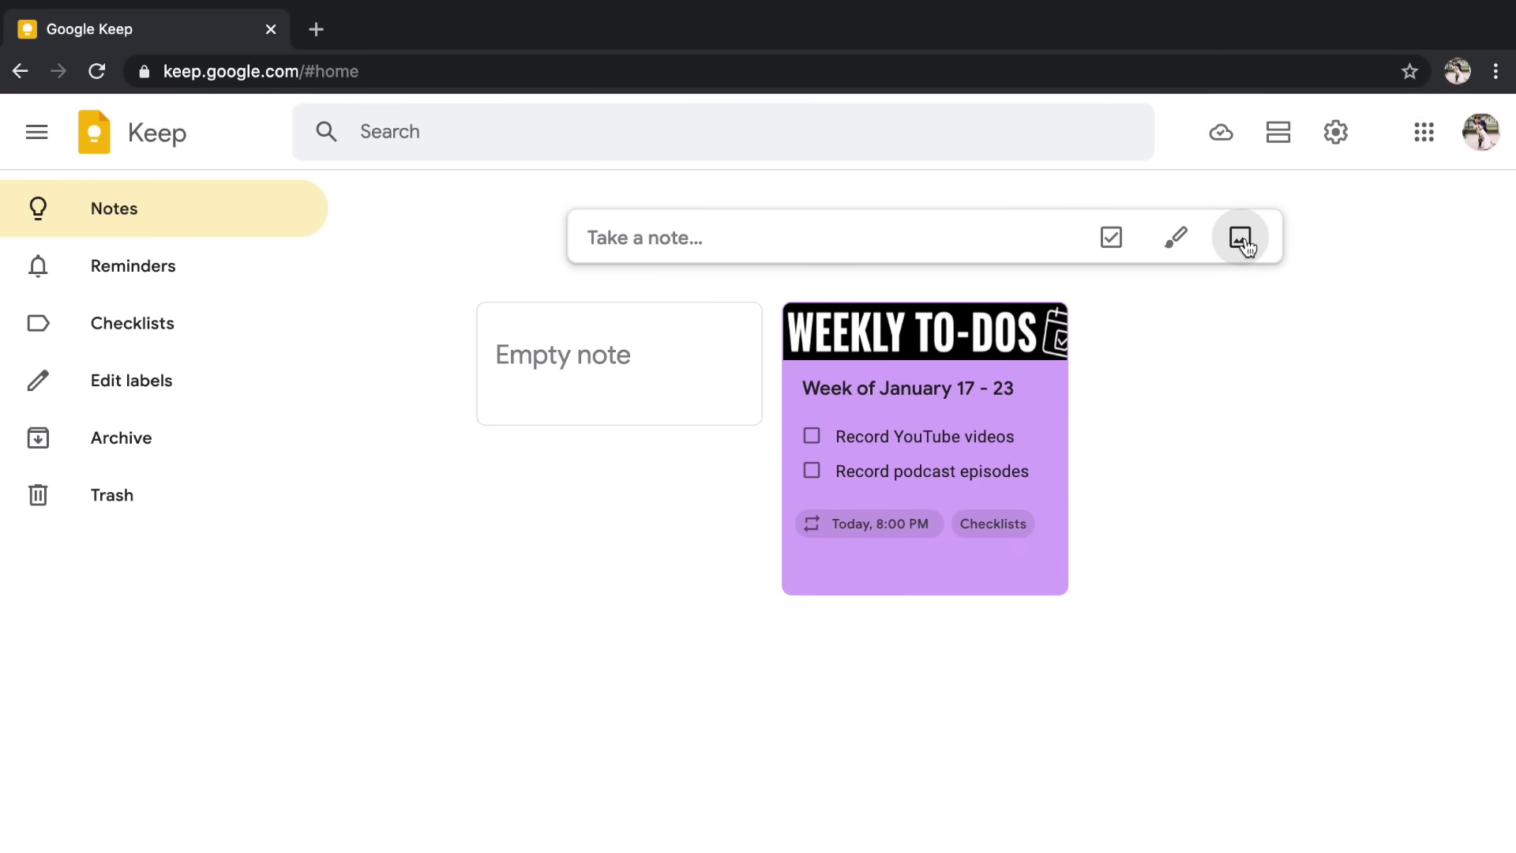
click(1243, 242)
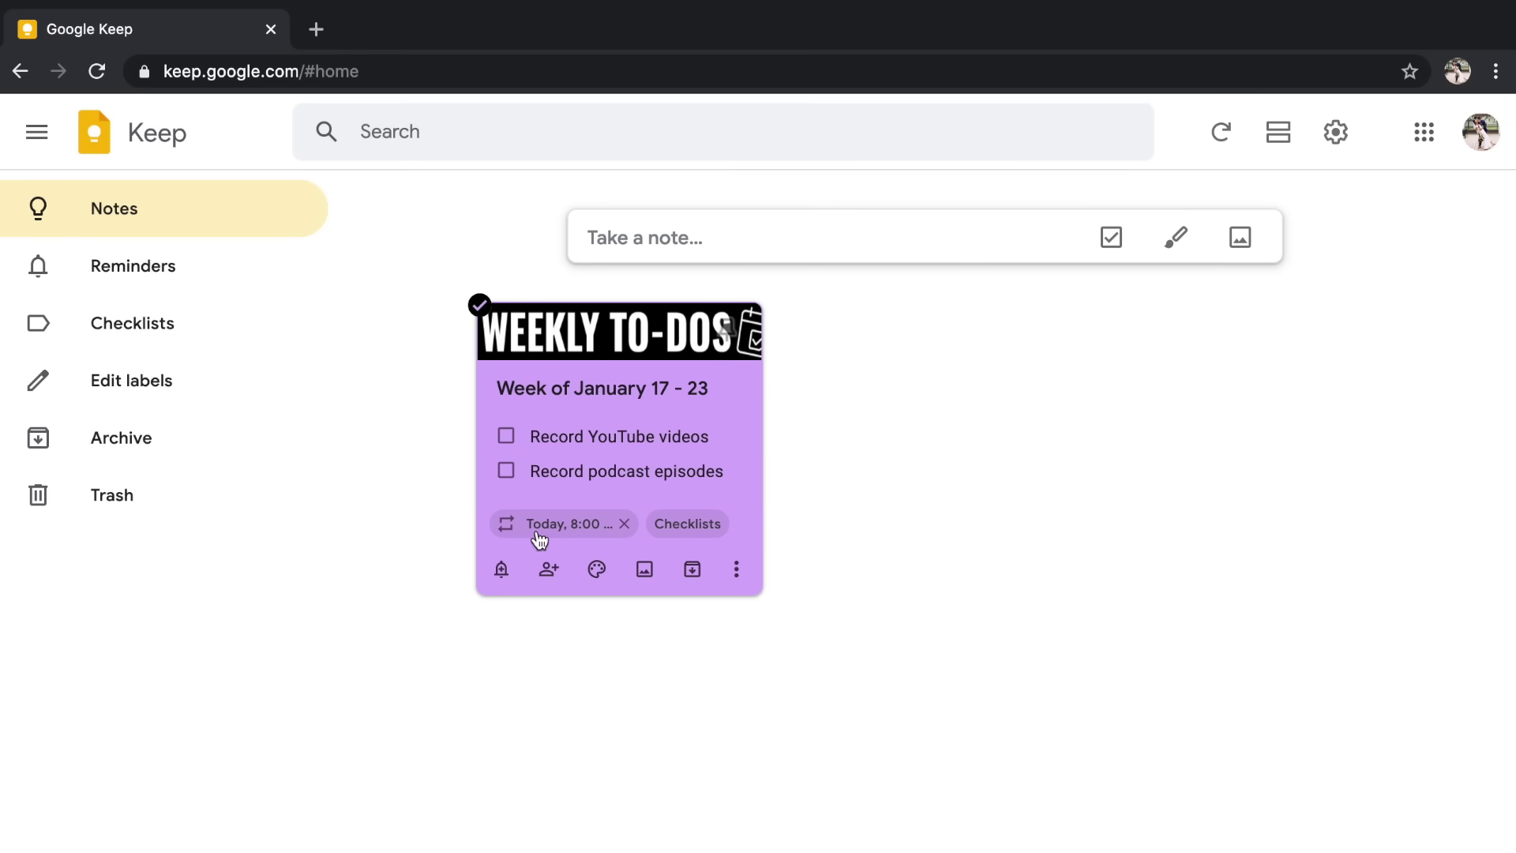
Check the 8:00 PM reminder, then view the Reminders and Checklists label pages.
click(582, 526)
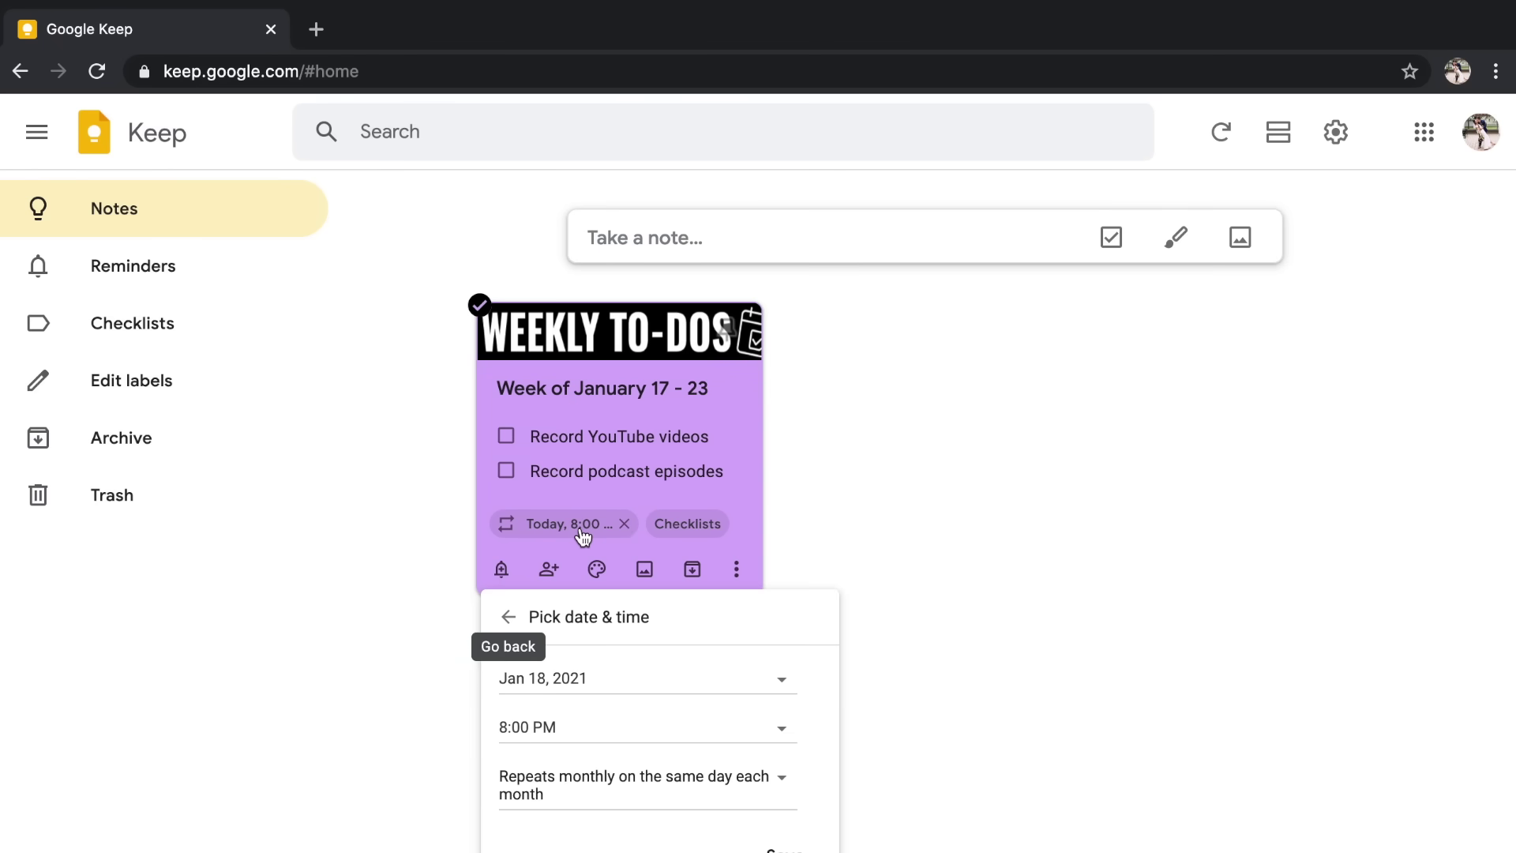
click(378, 412)
click(164, 275)
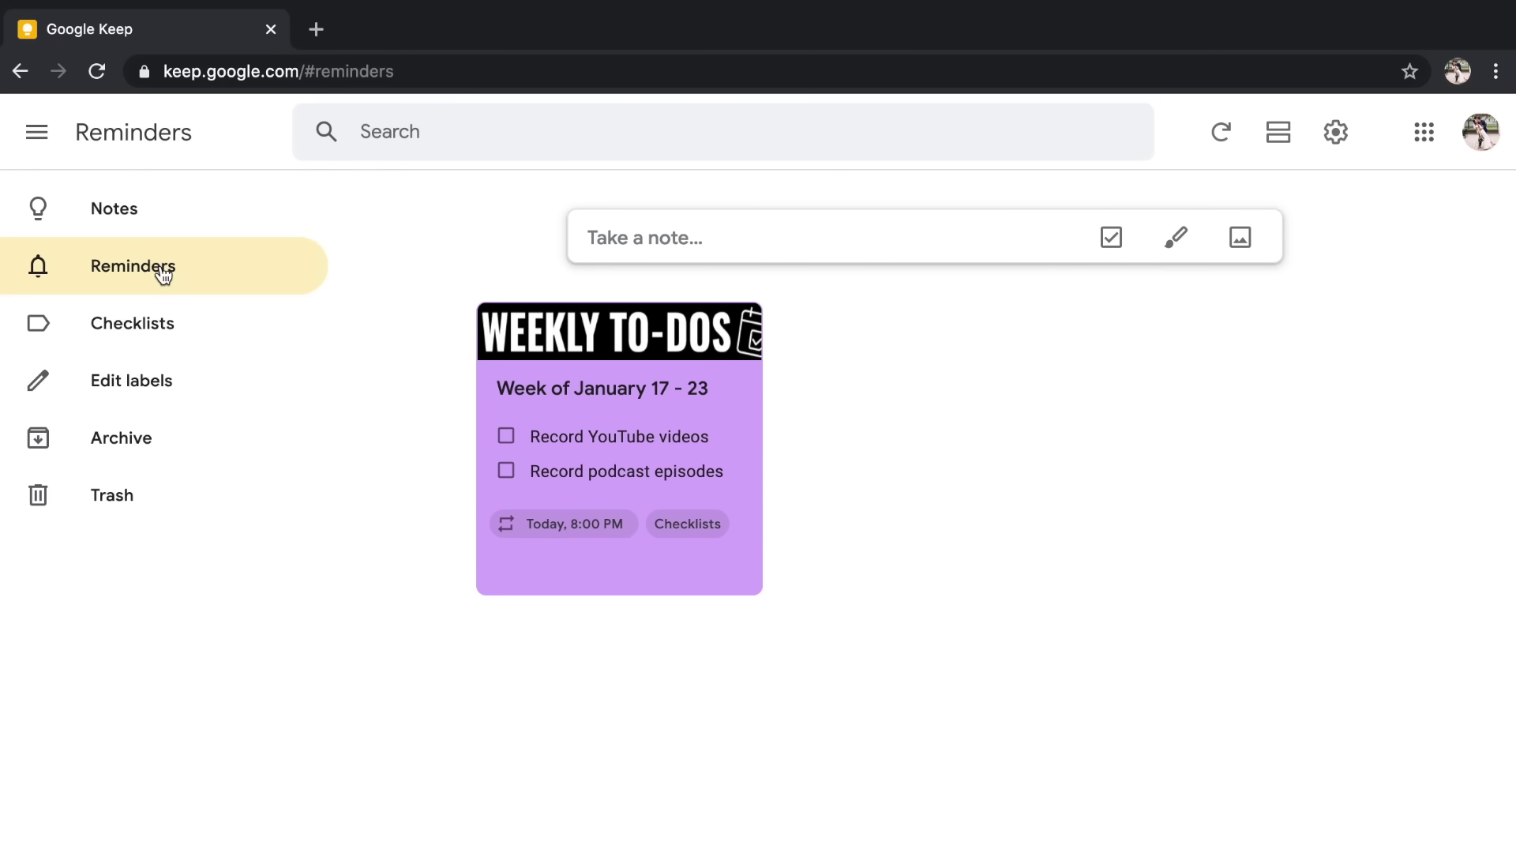
click(155, 330)
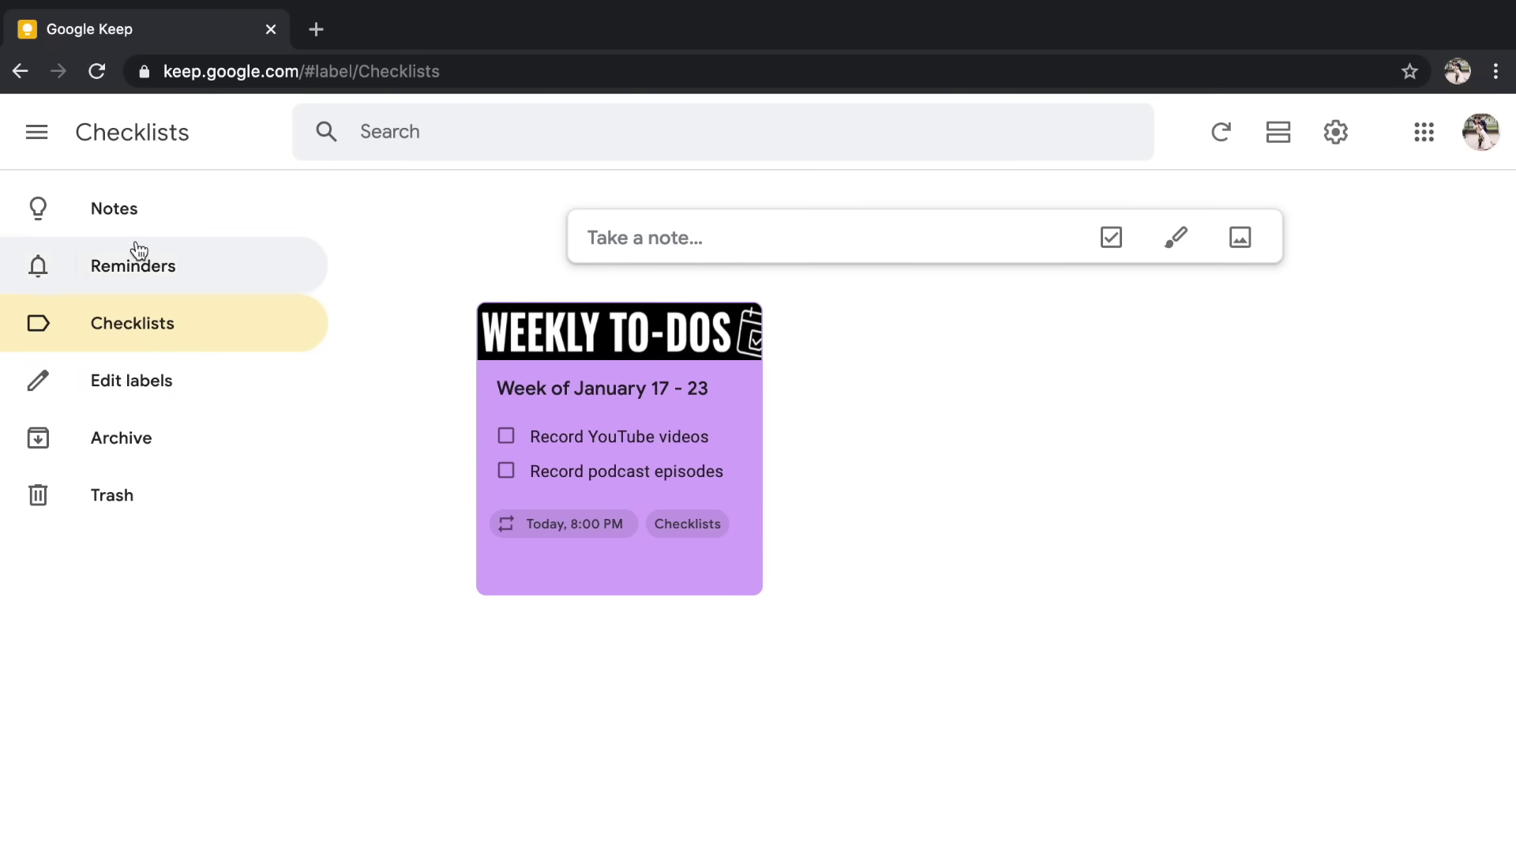
Return to all notes and start a new note with a header image.
click(126, 231)
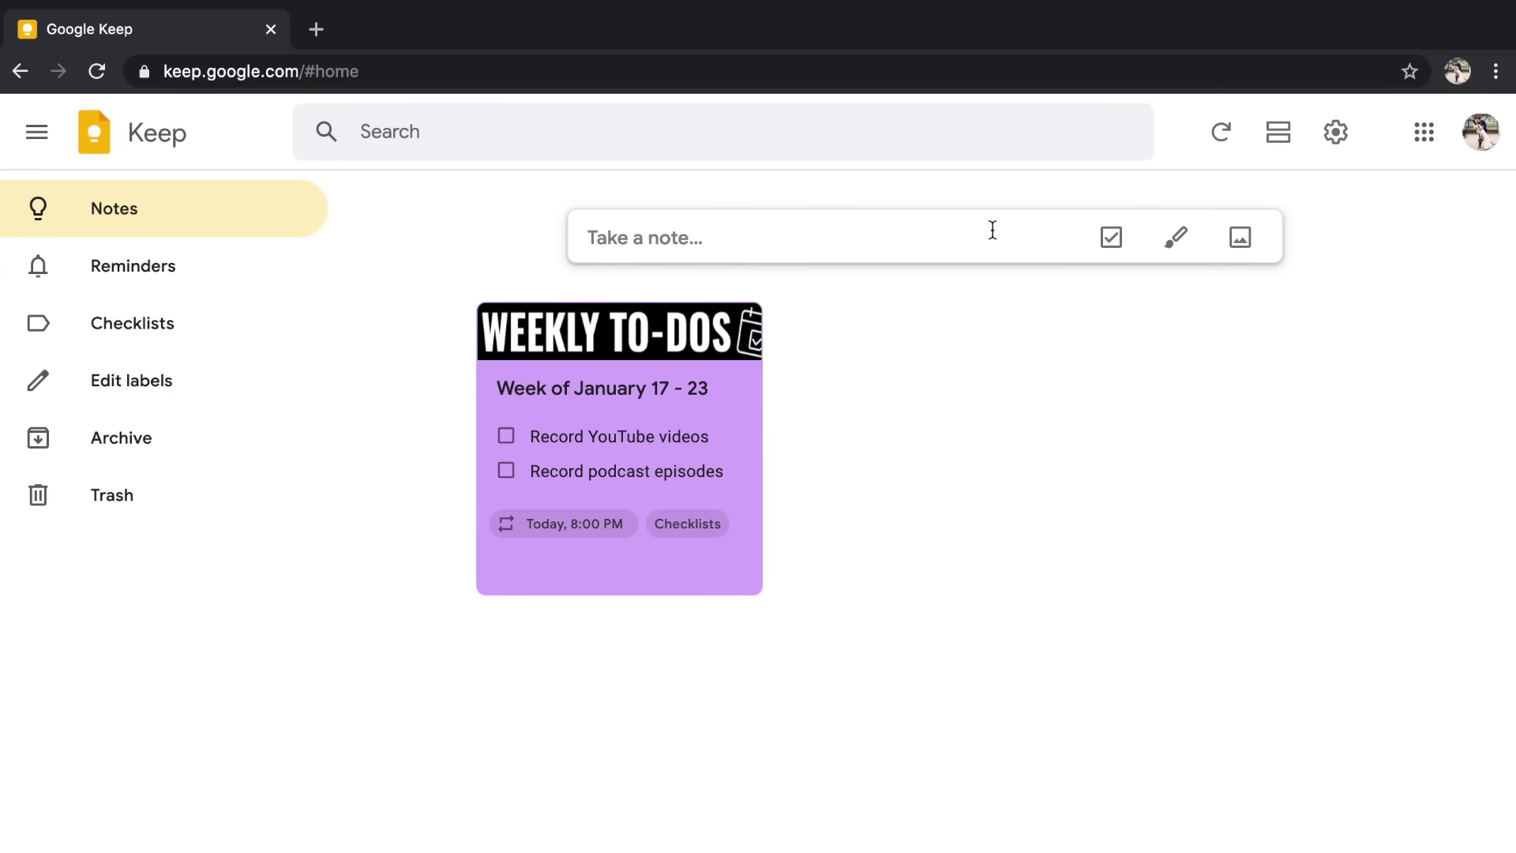
click(1241, 244)
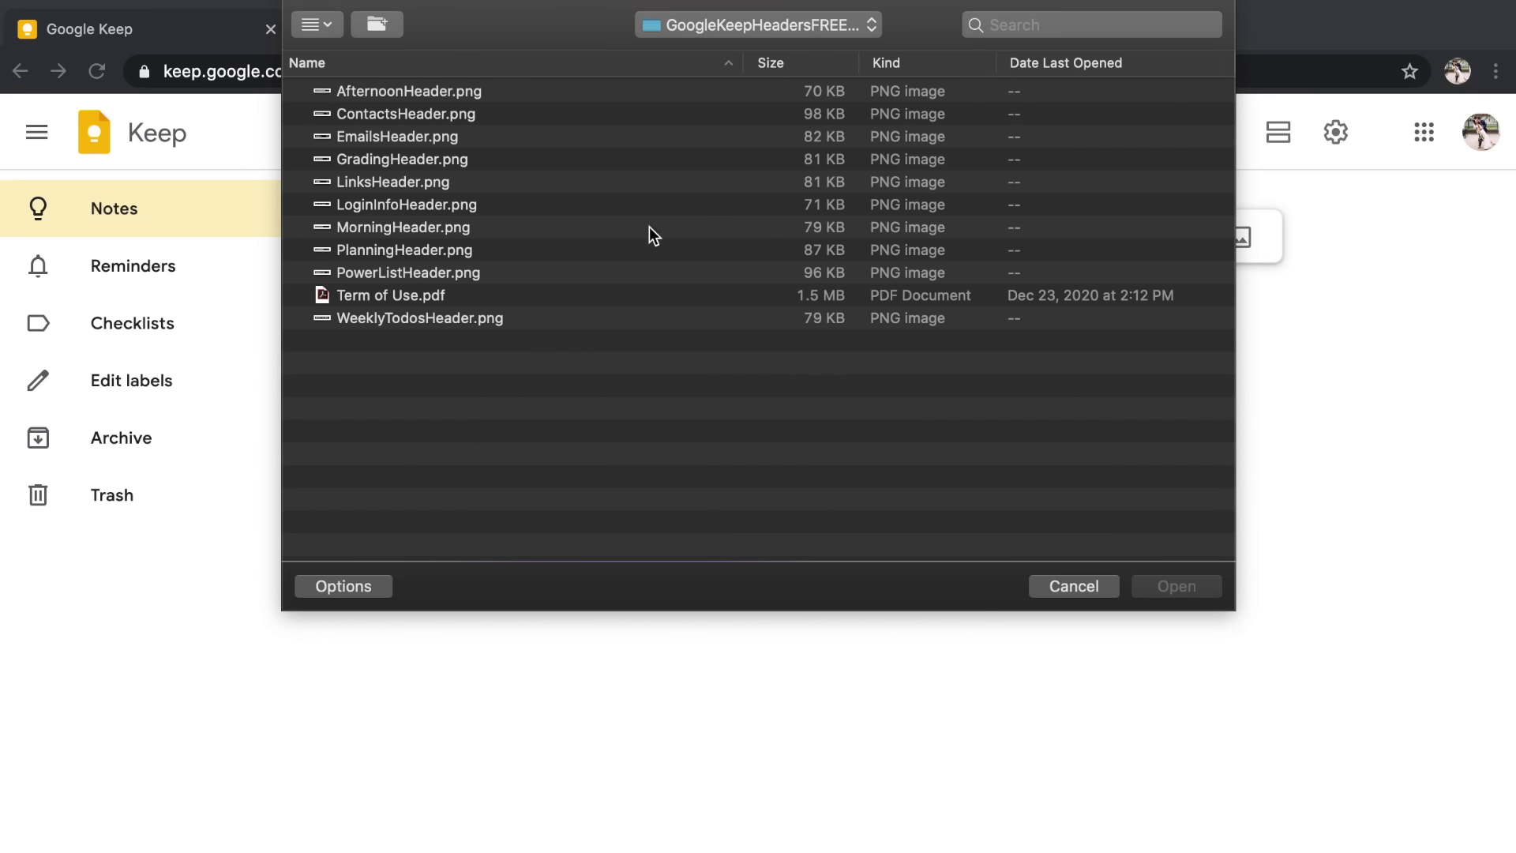
Insert PowerListHeader.png into a new note and start the title 'SUNDAY JANUARY 17TH'.
click(536, 272)
click(1176, 586)
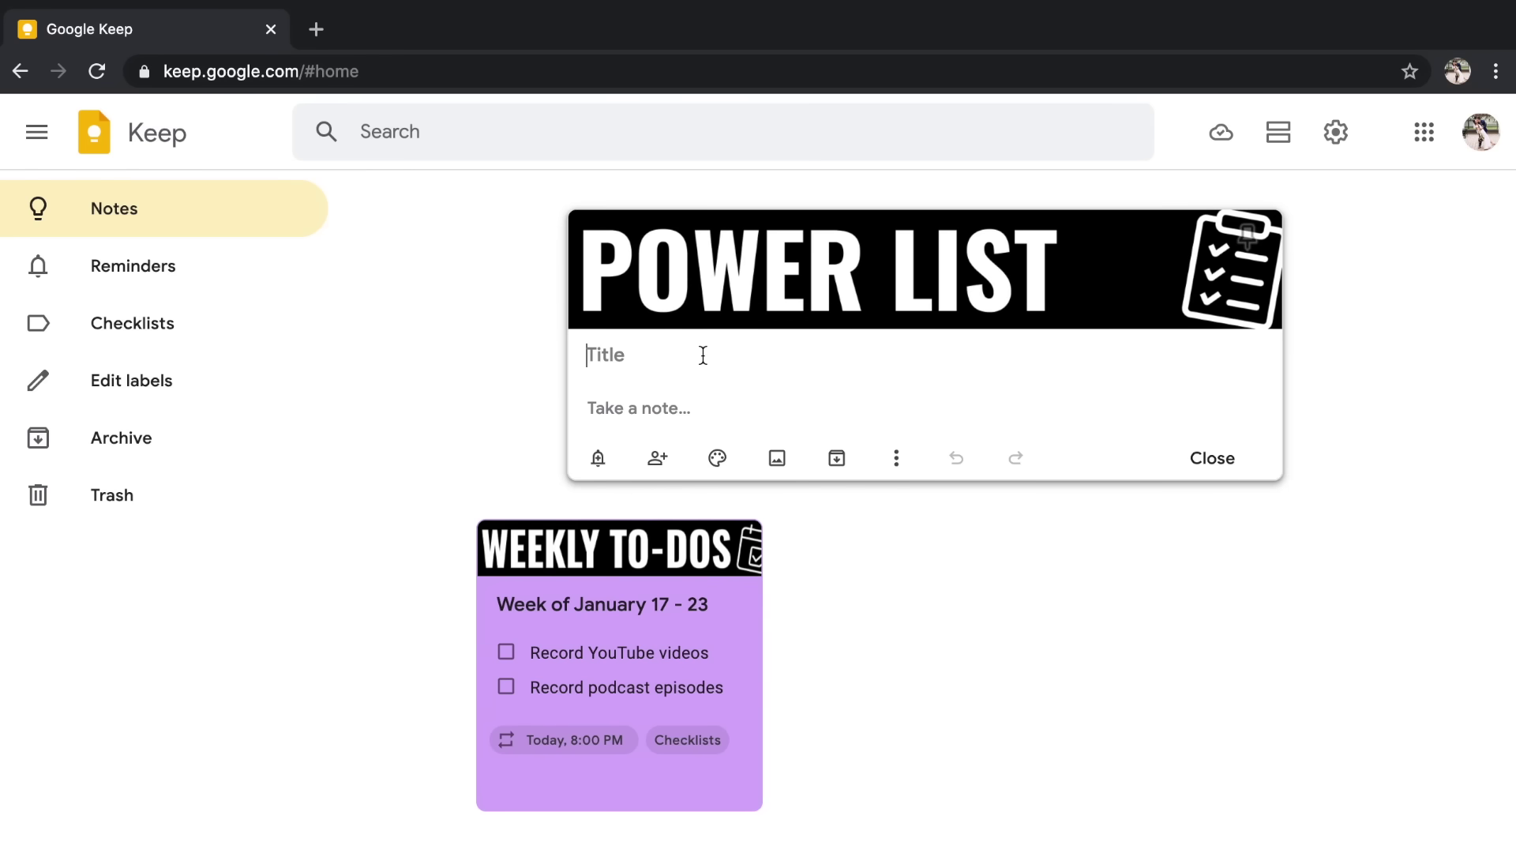
text(SUNDAY JANUARY 17TH)
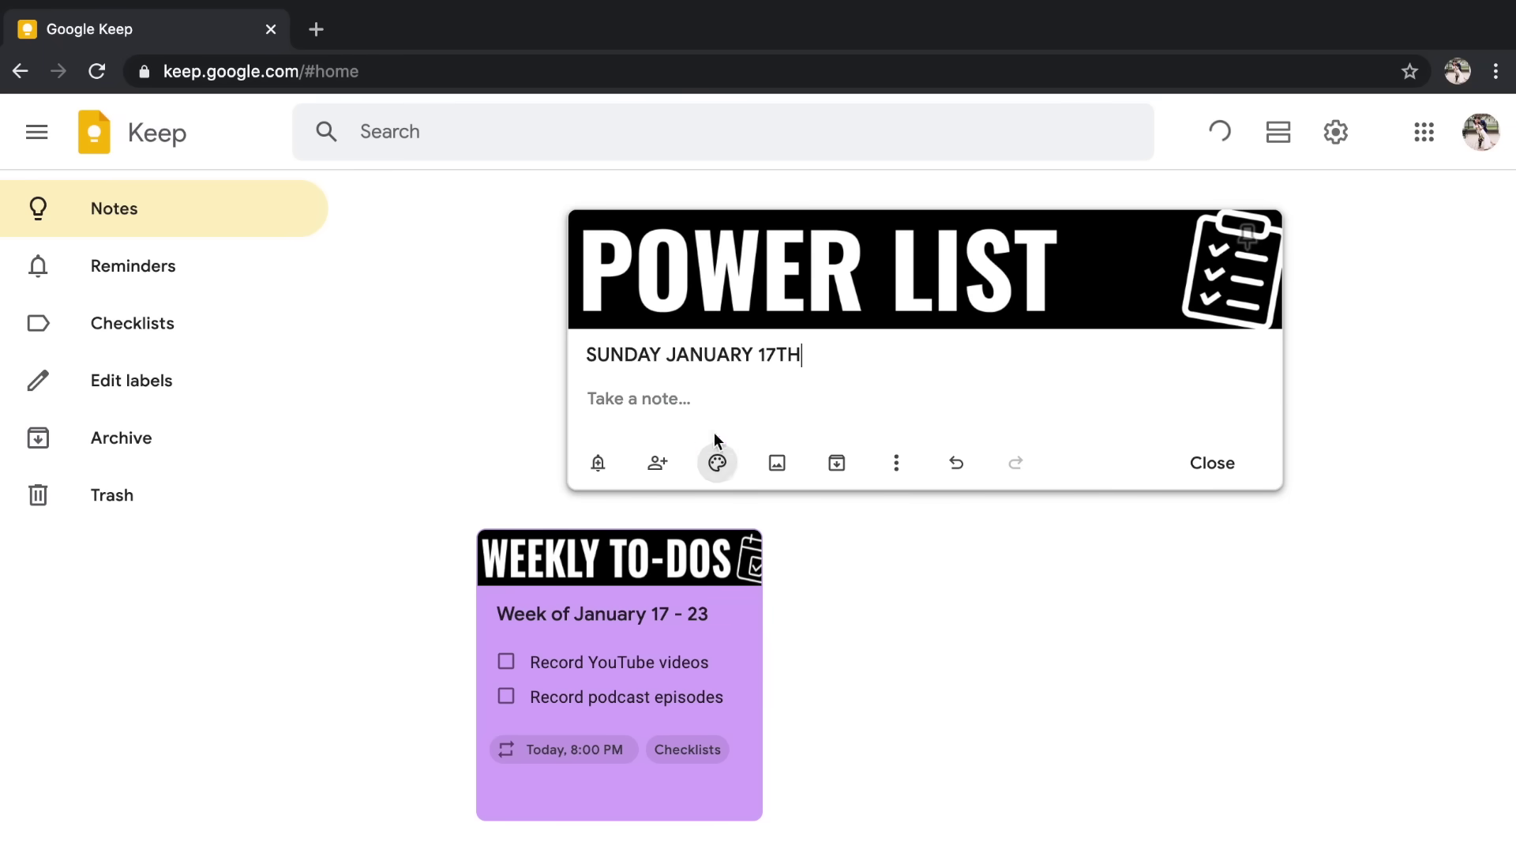
Make the note a checklist of Answer emails, Upload footage from videos, Attend meeting, colored Red.
click(897, 462)
click(969, 646)
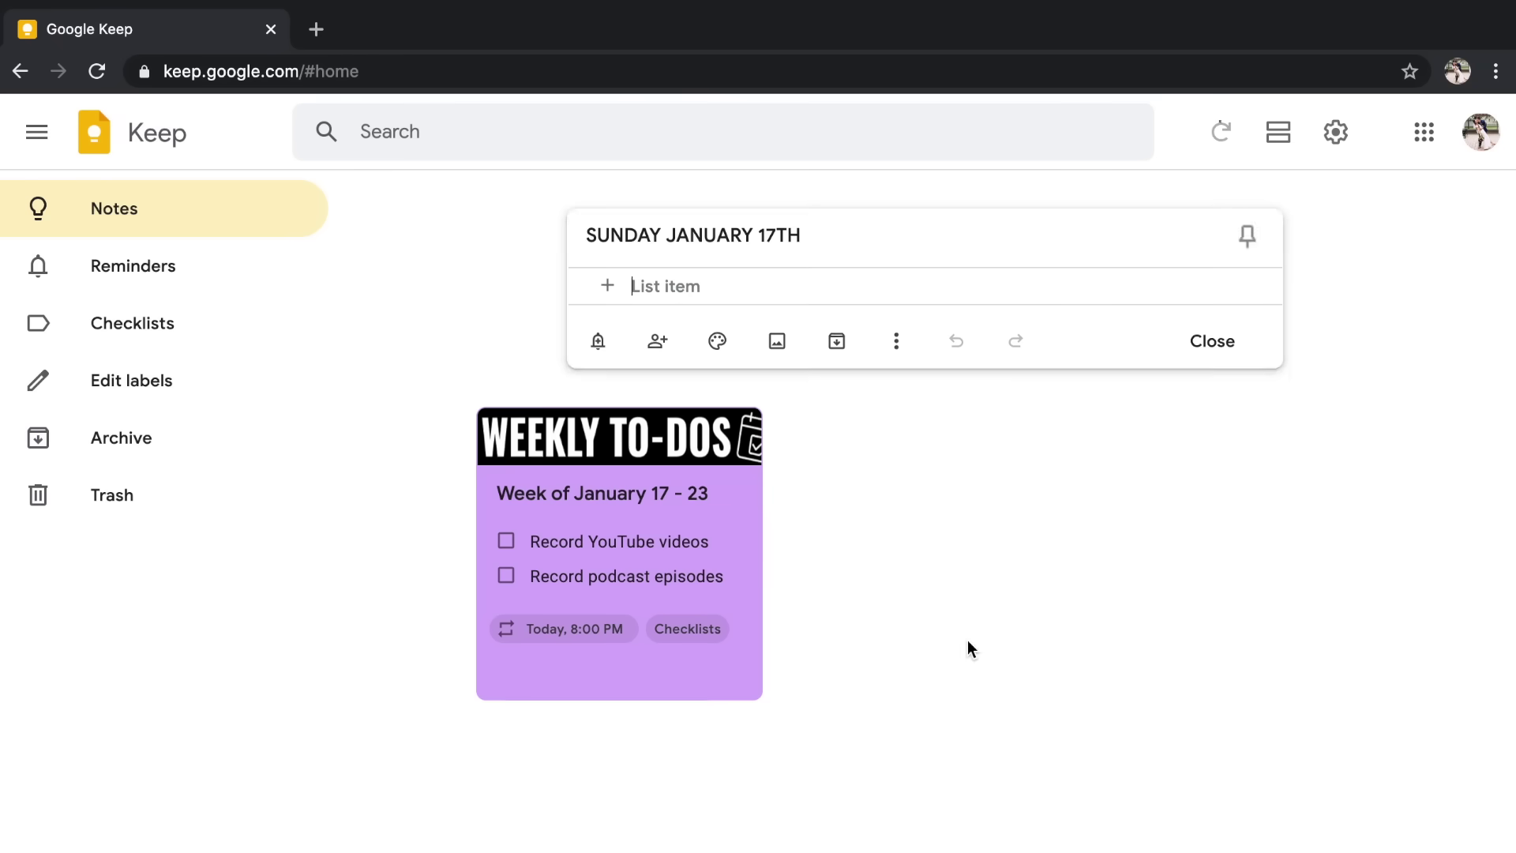
mouse_move(717, 456)
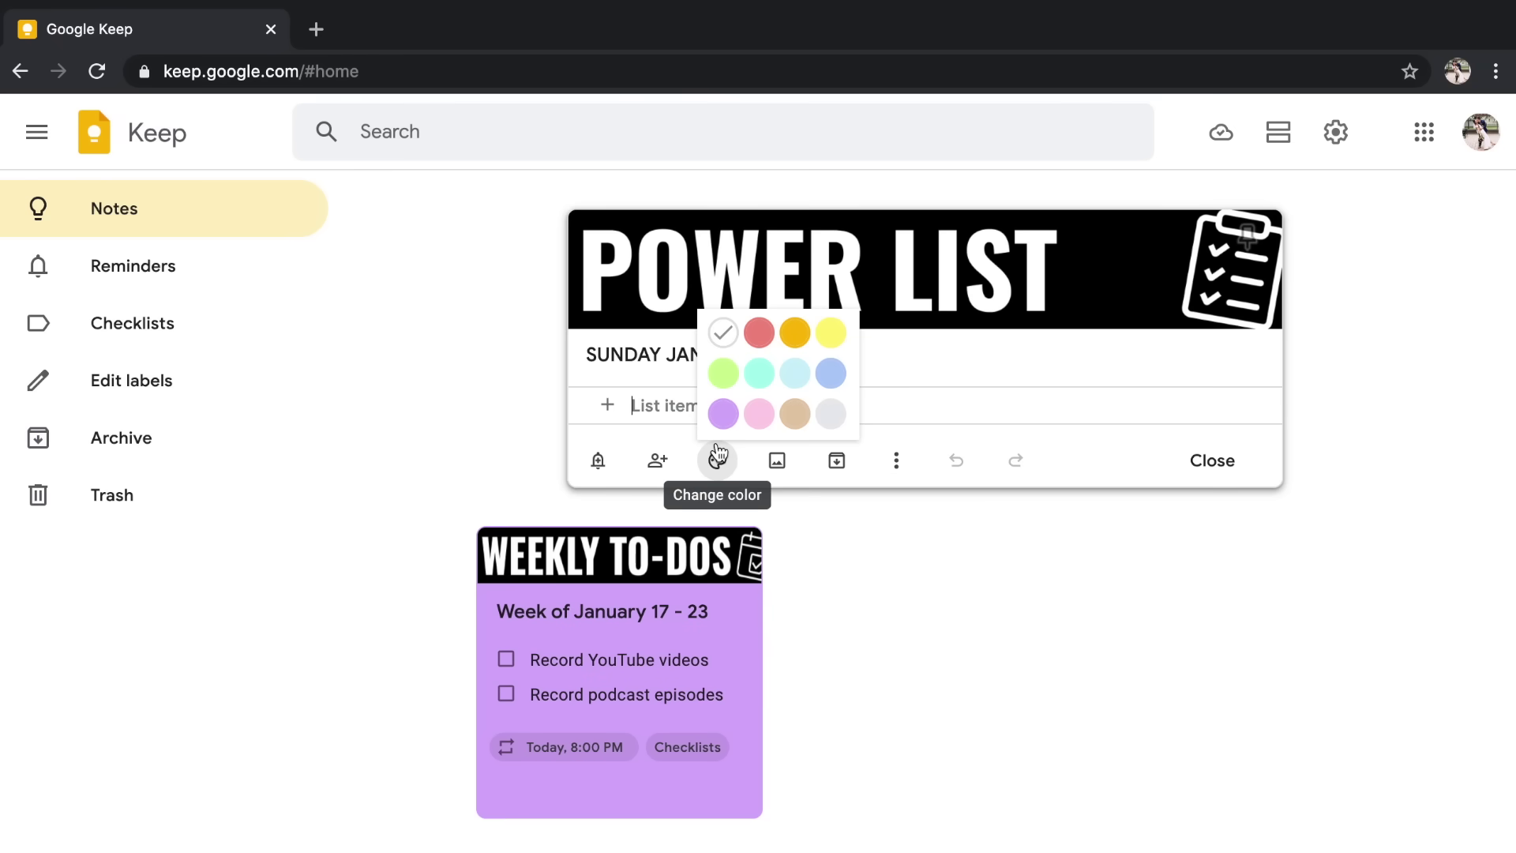
text(Answer emails)
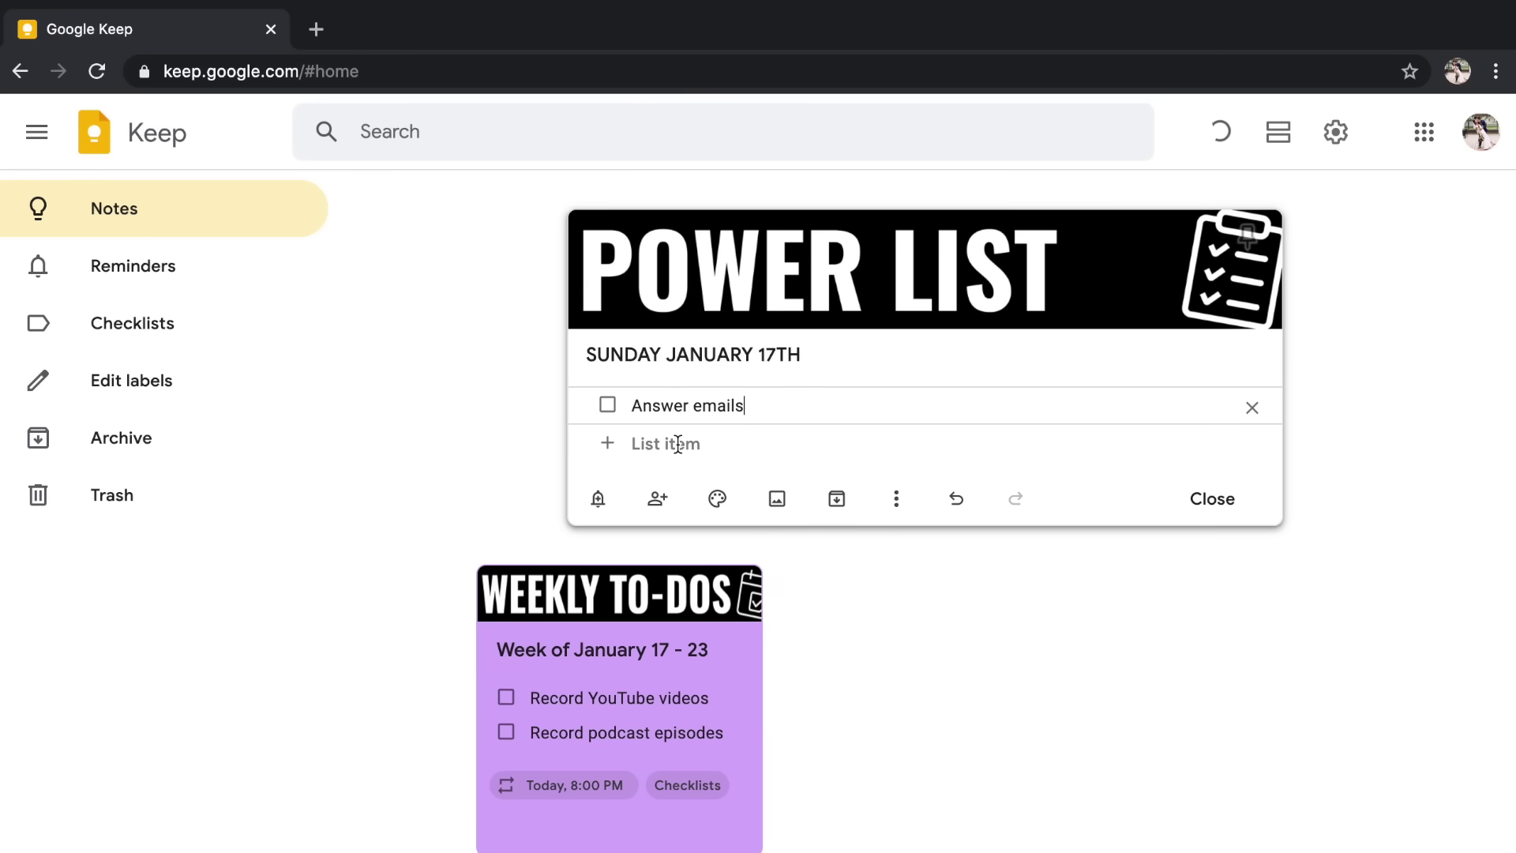
click(677, 444)
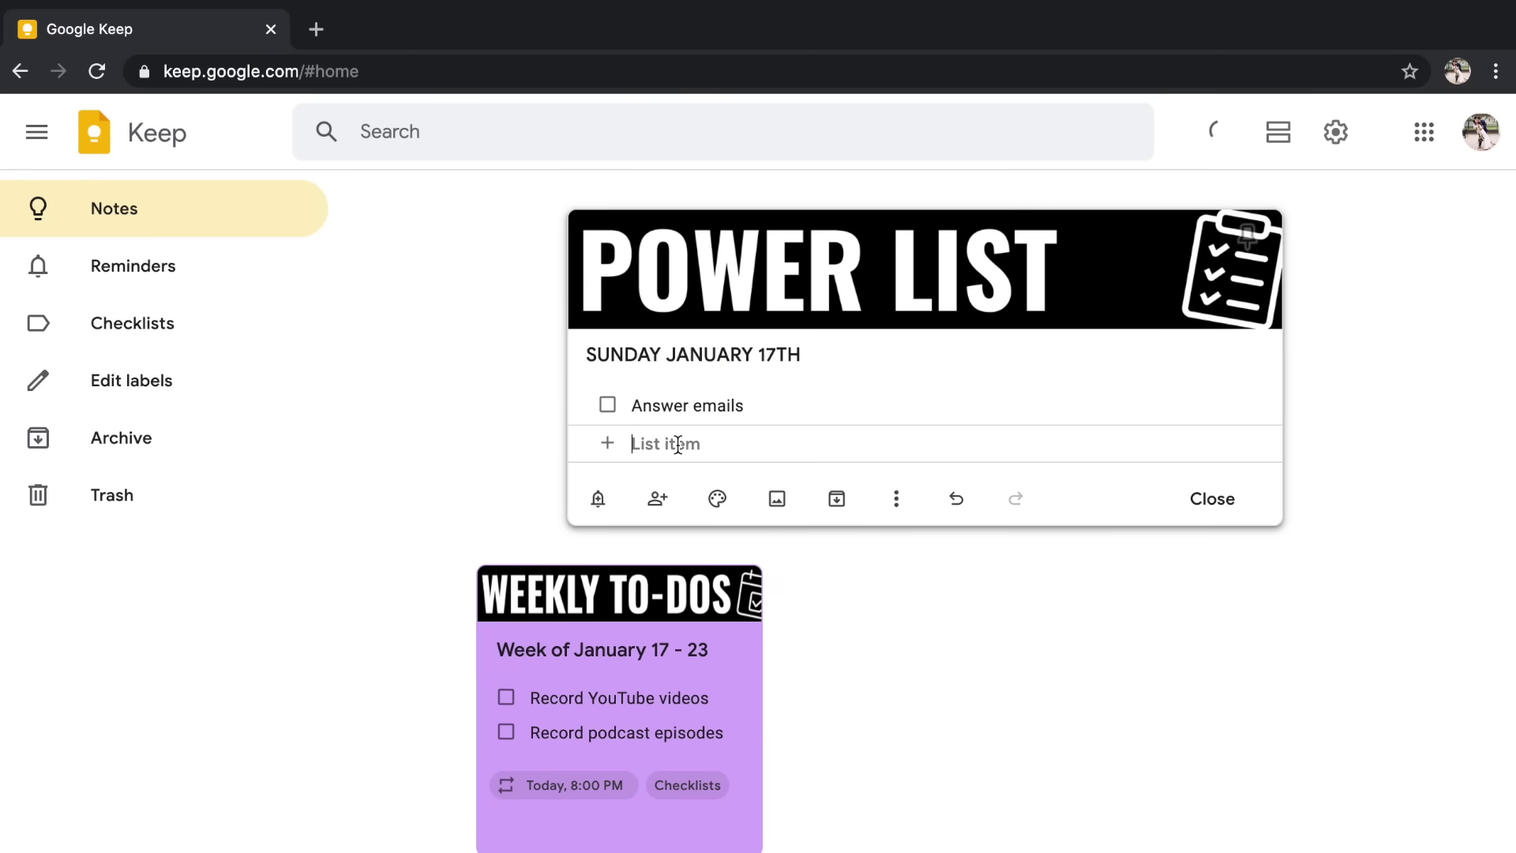
text(Upload footage from videos)
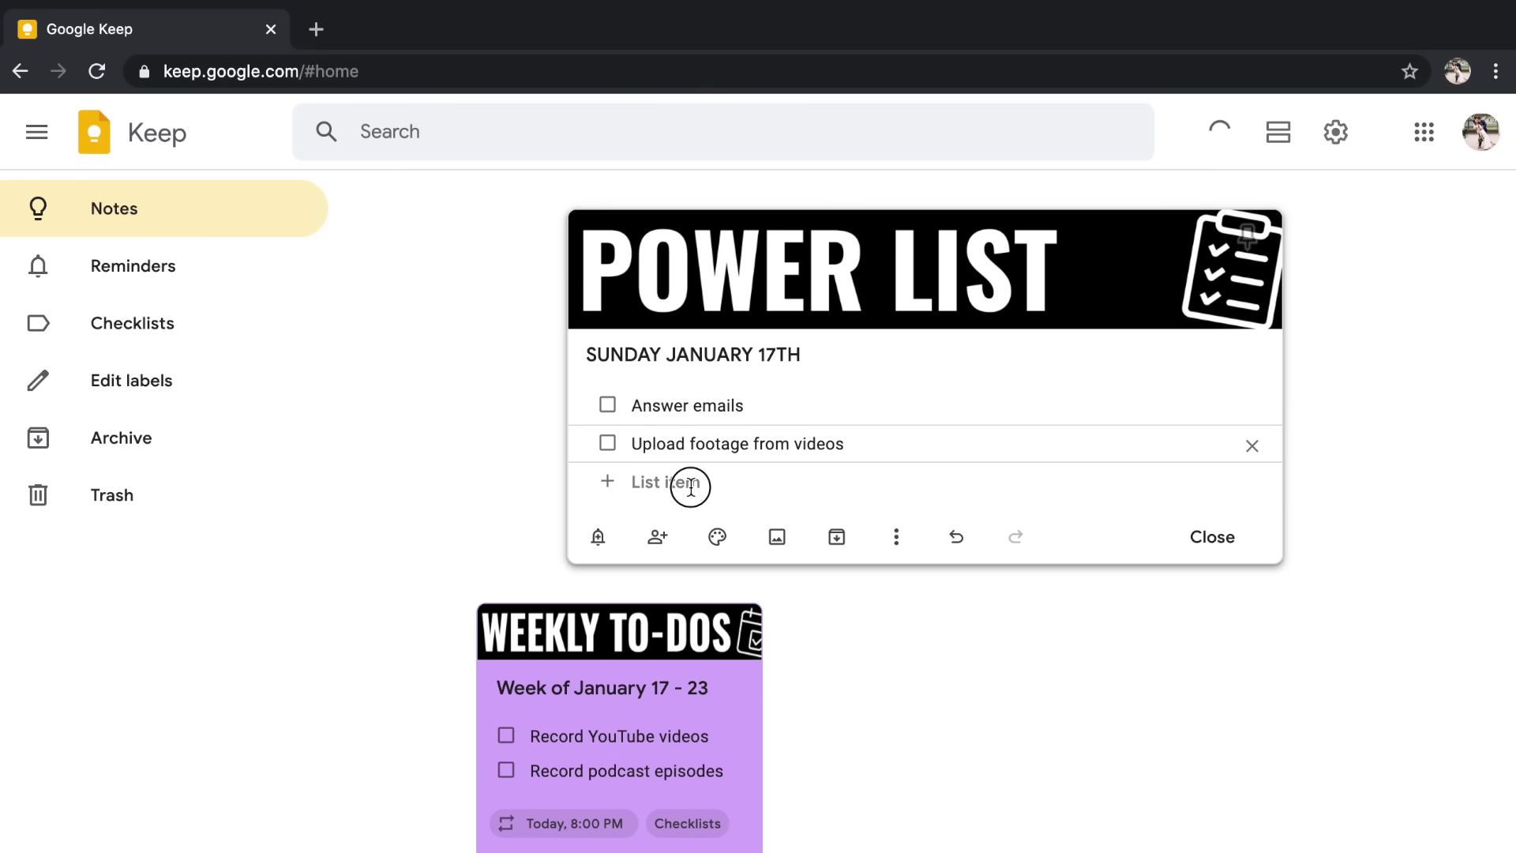
text(Attend meeting)
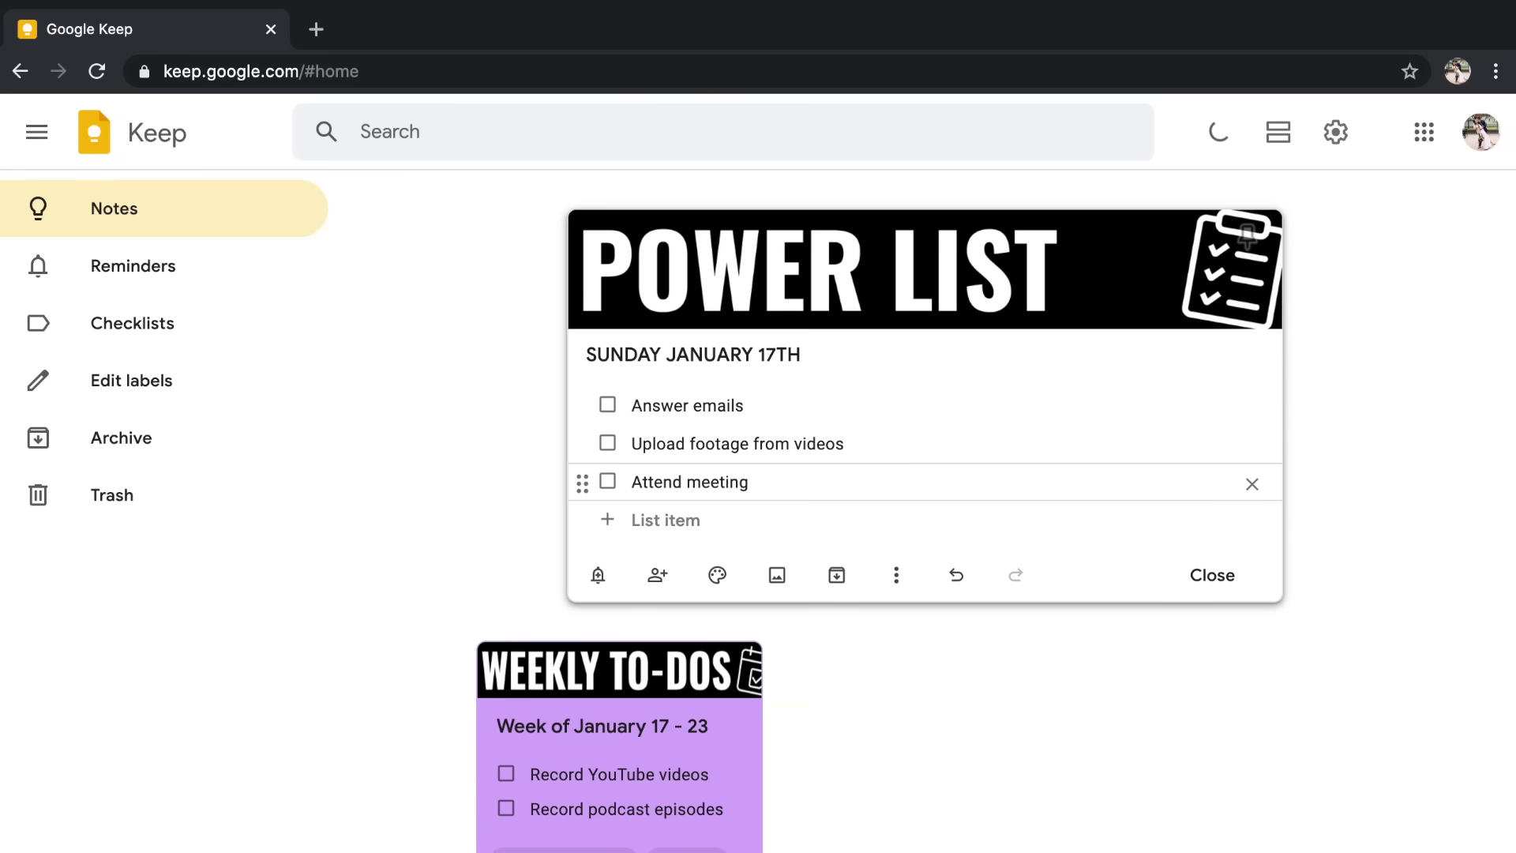
mouse_move(718, 588)
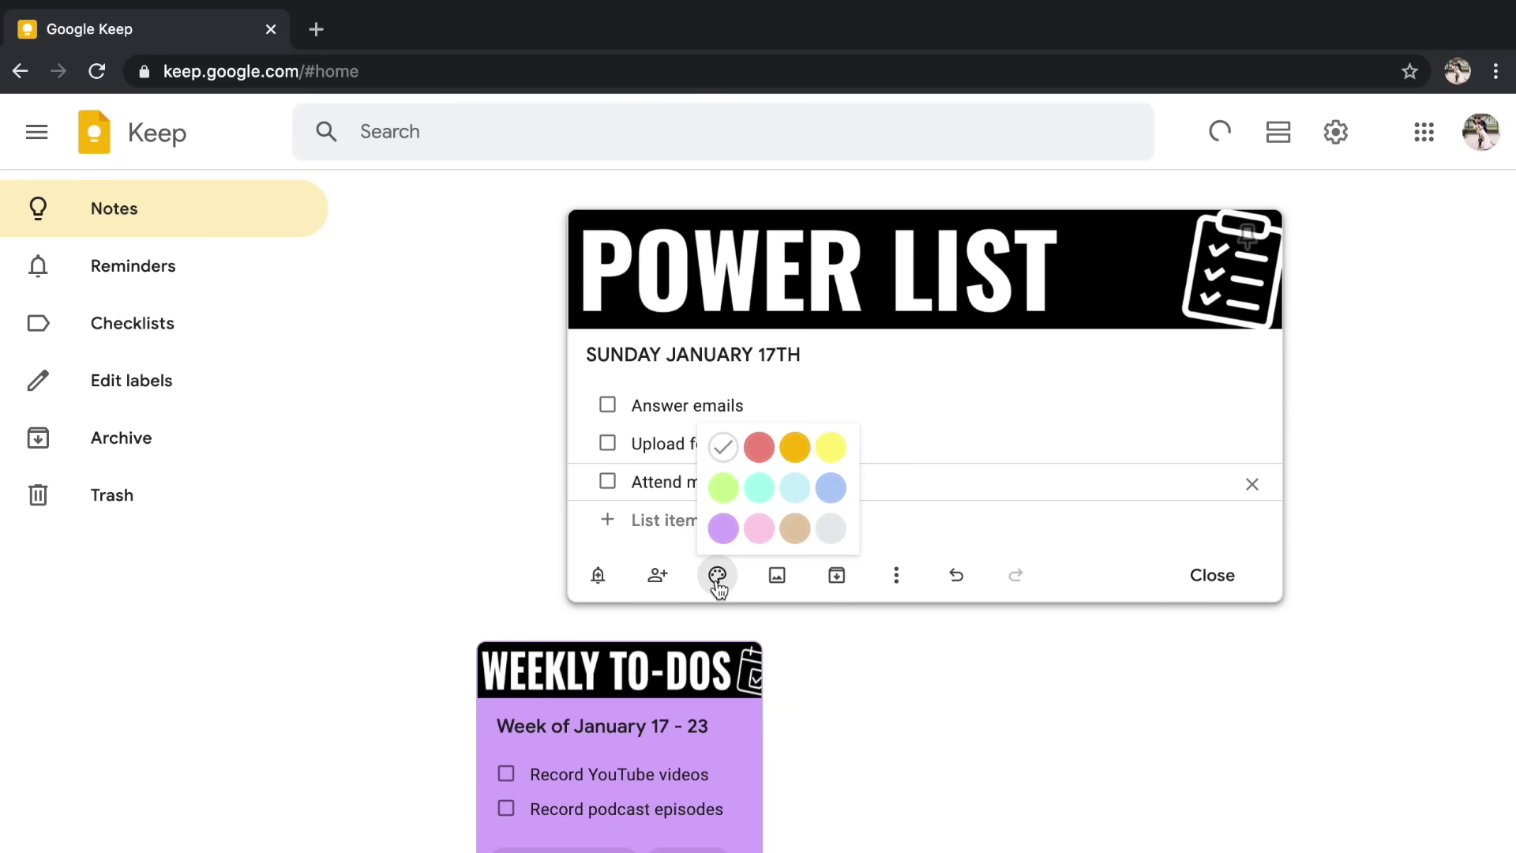
click(771, 448)
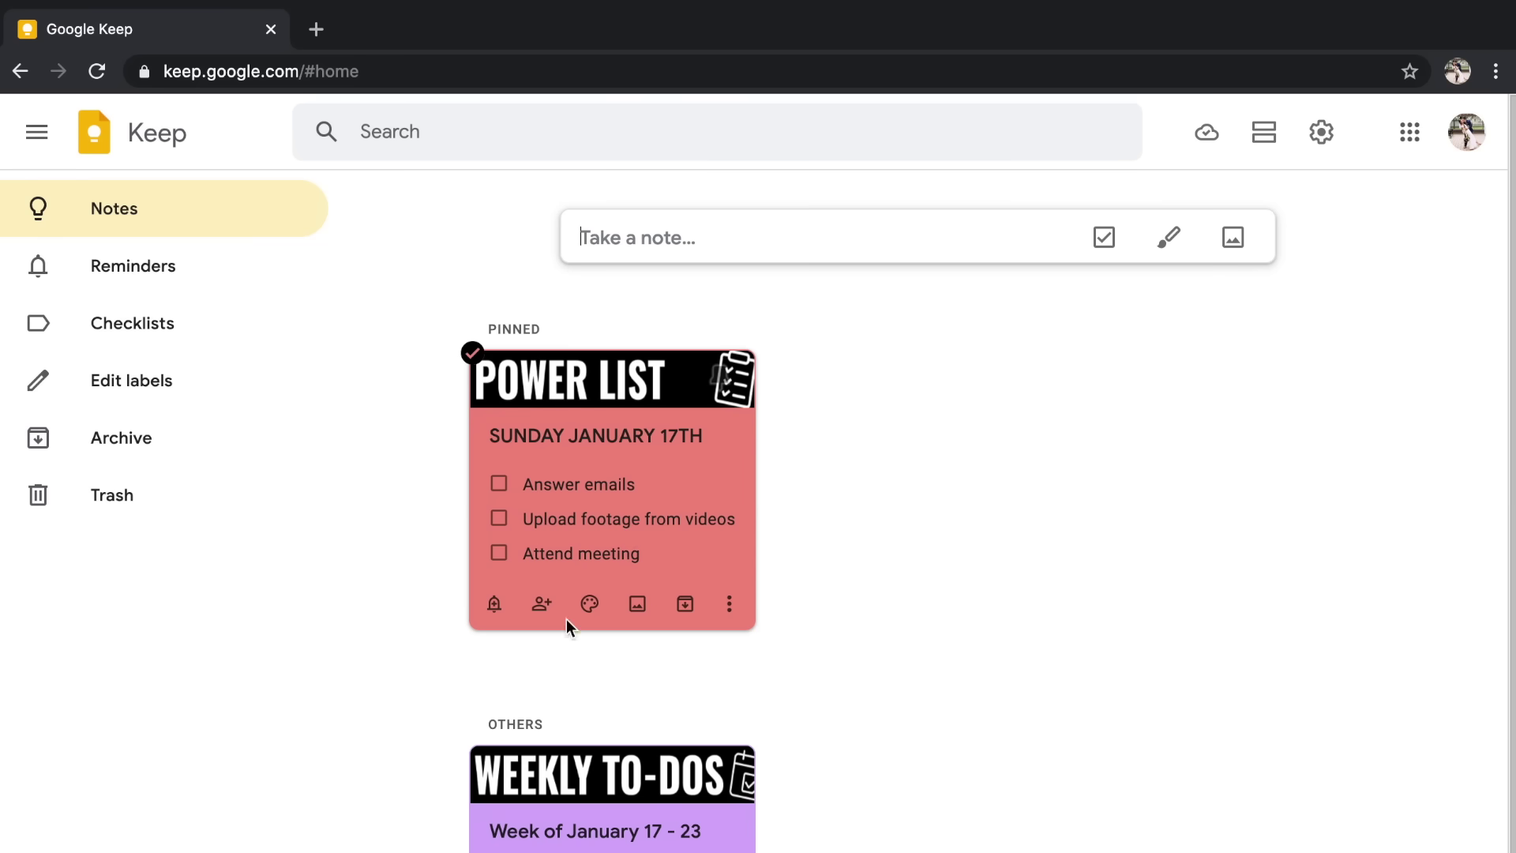
Pin WEEKLY TO-DOS and drag POWER LIST ahead of it in the Pinned row.
scroll(619, 847, down, 2)
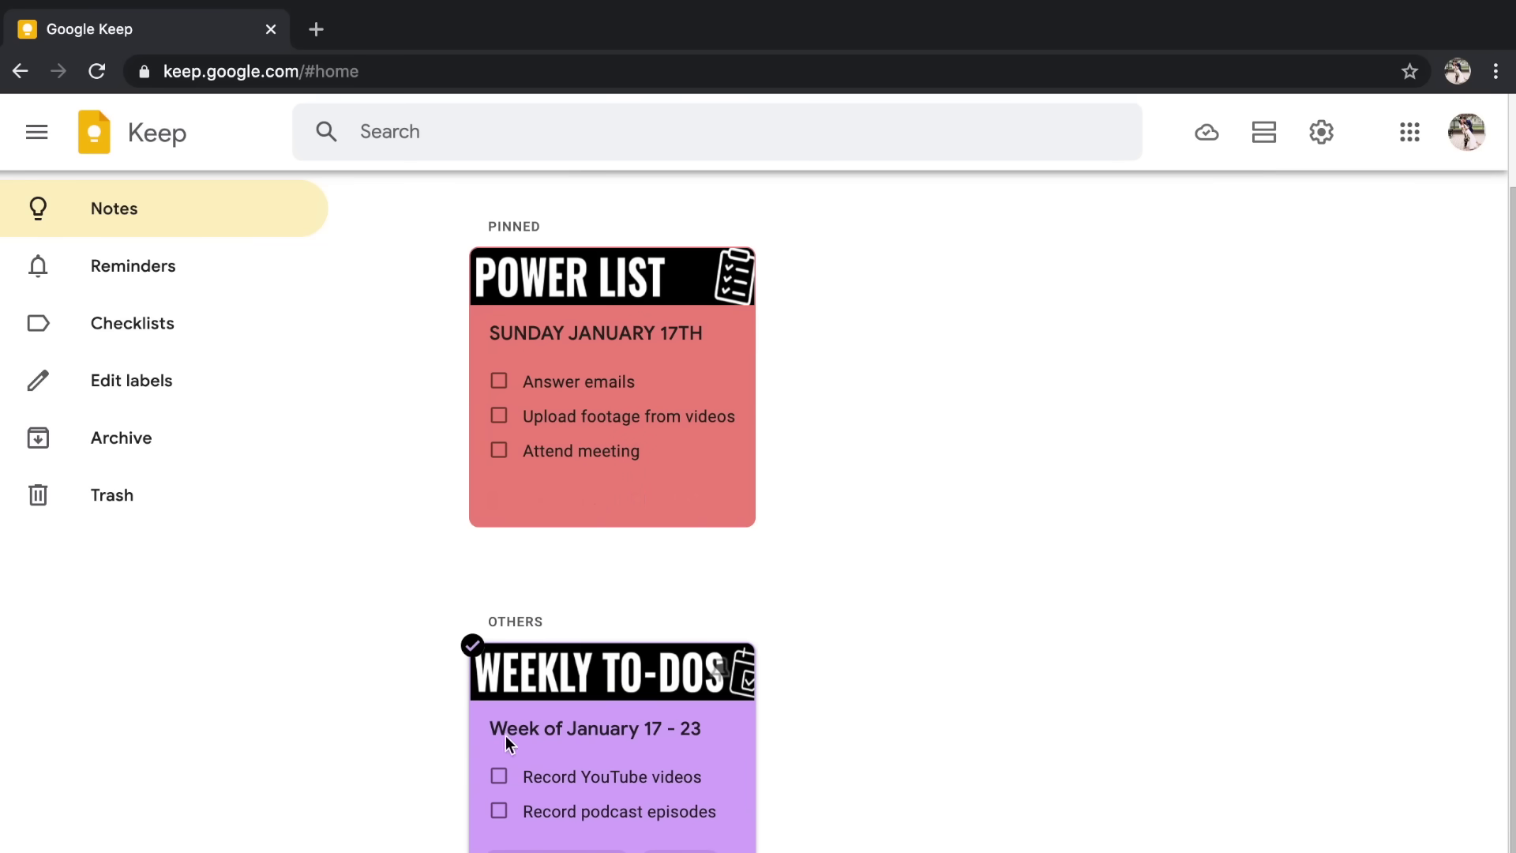
scroll(844, 736, up, 2)
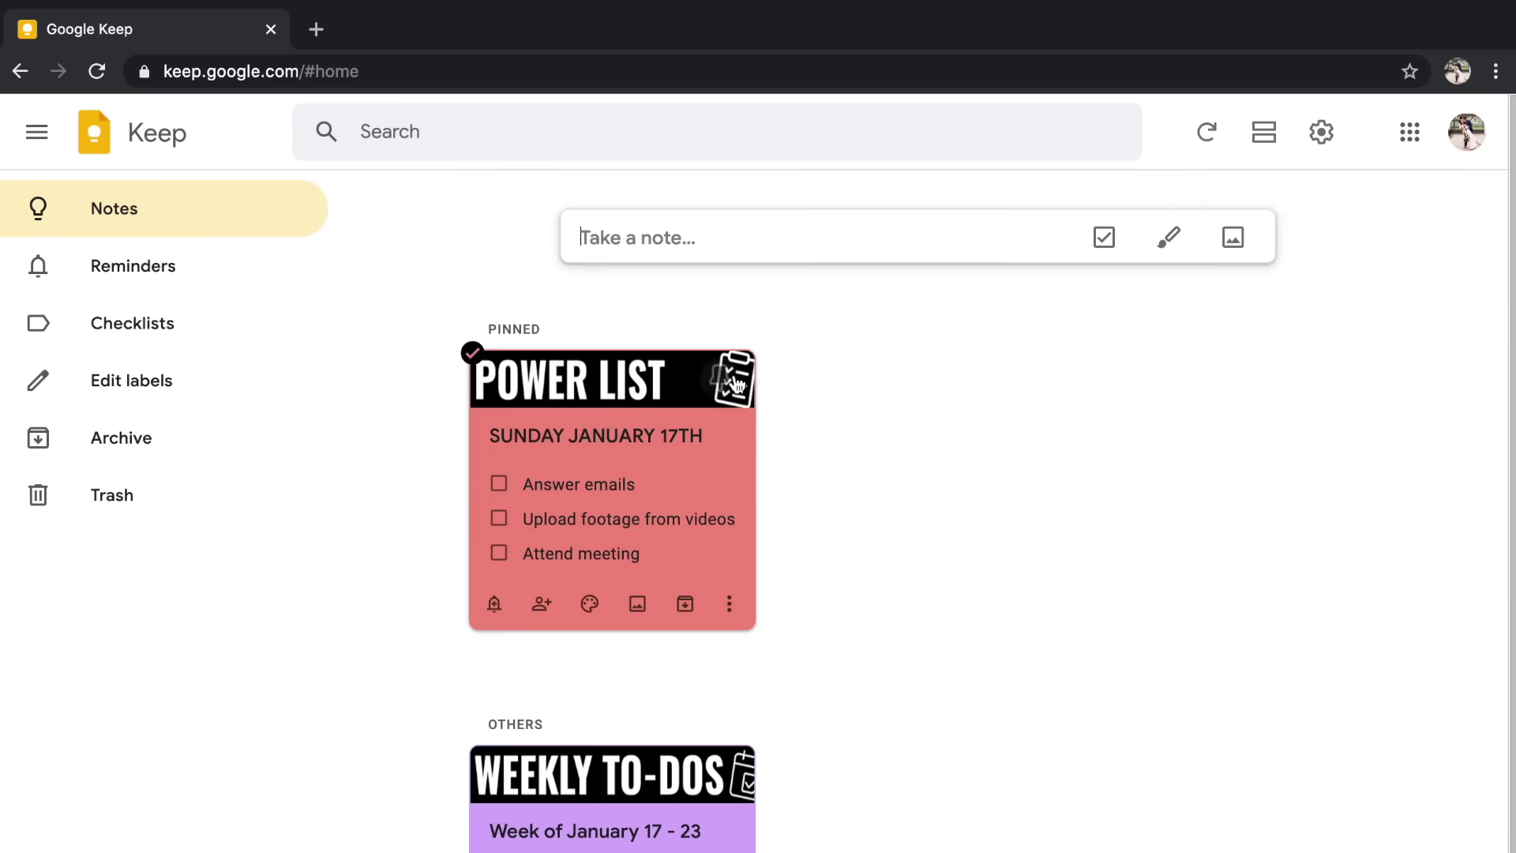
click(726, 784)
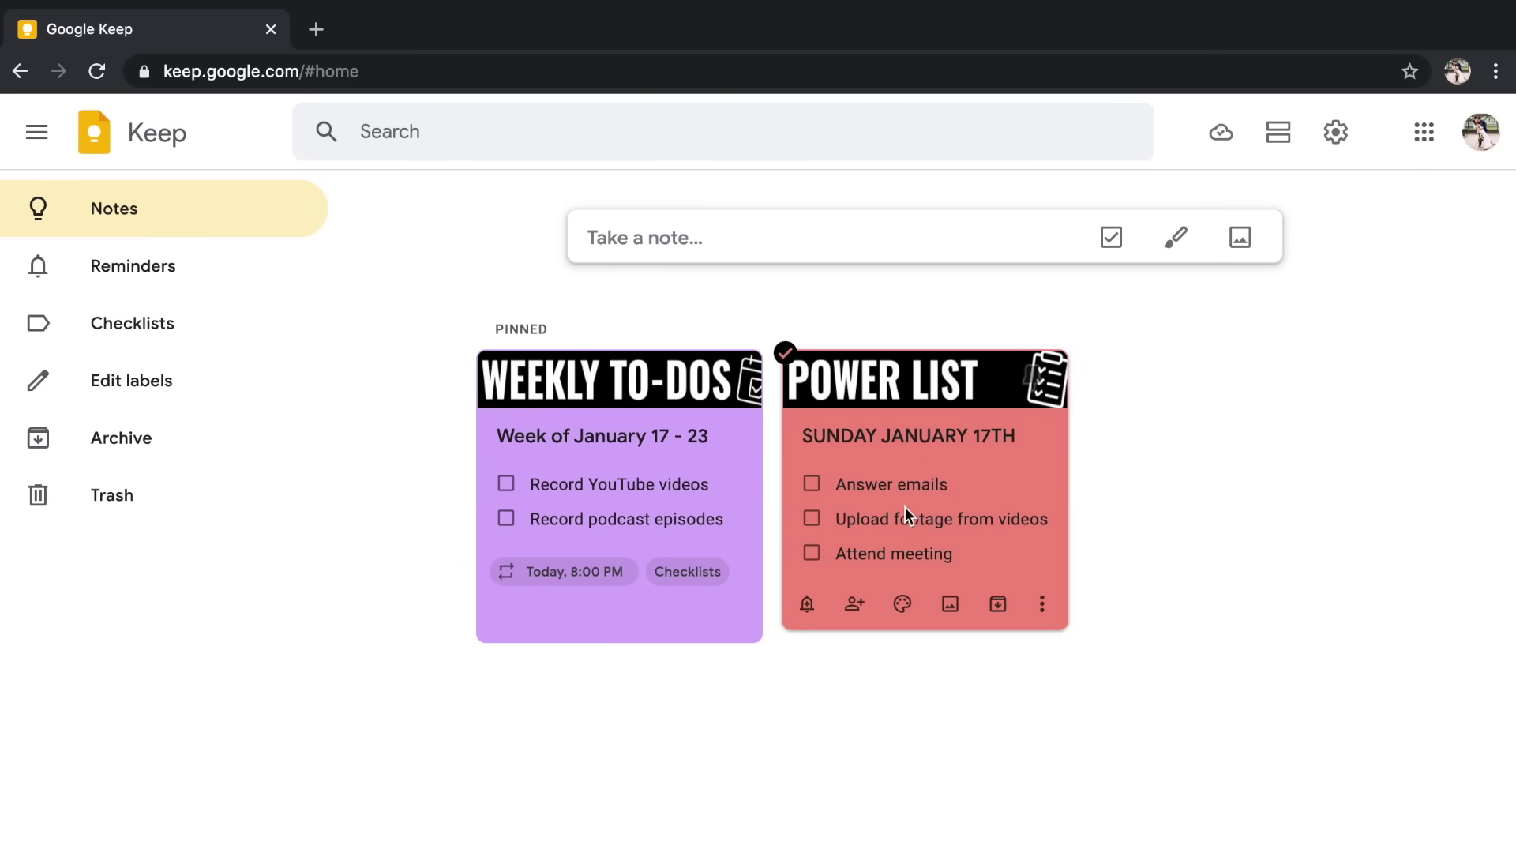
drag(911, 505, 593, 510)
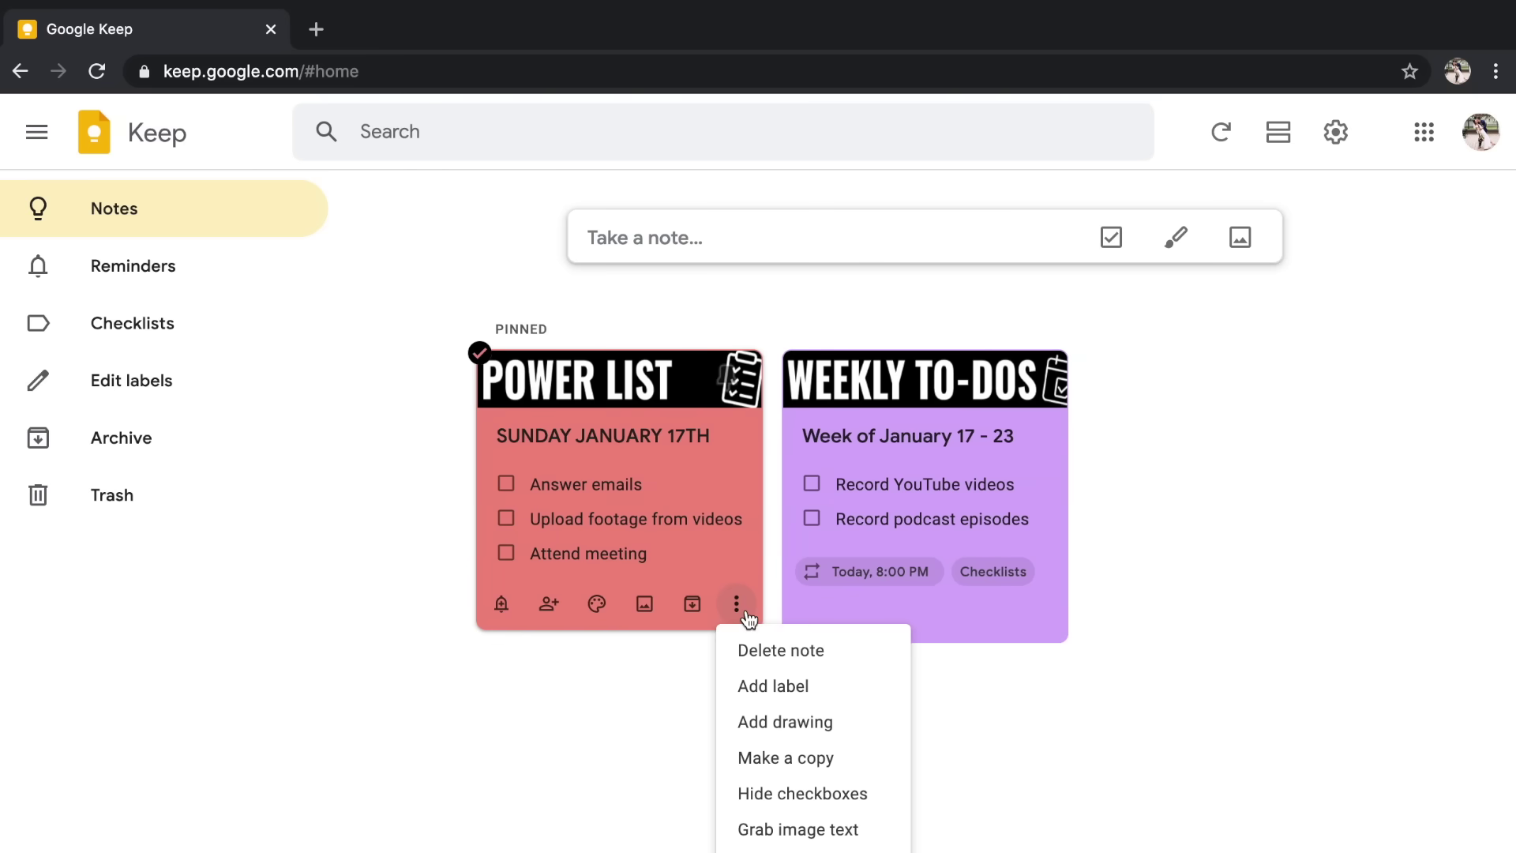
Tag the POWER LIST note with the Checklists label.
click(777, 684)
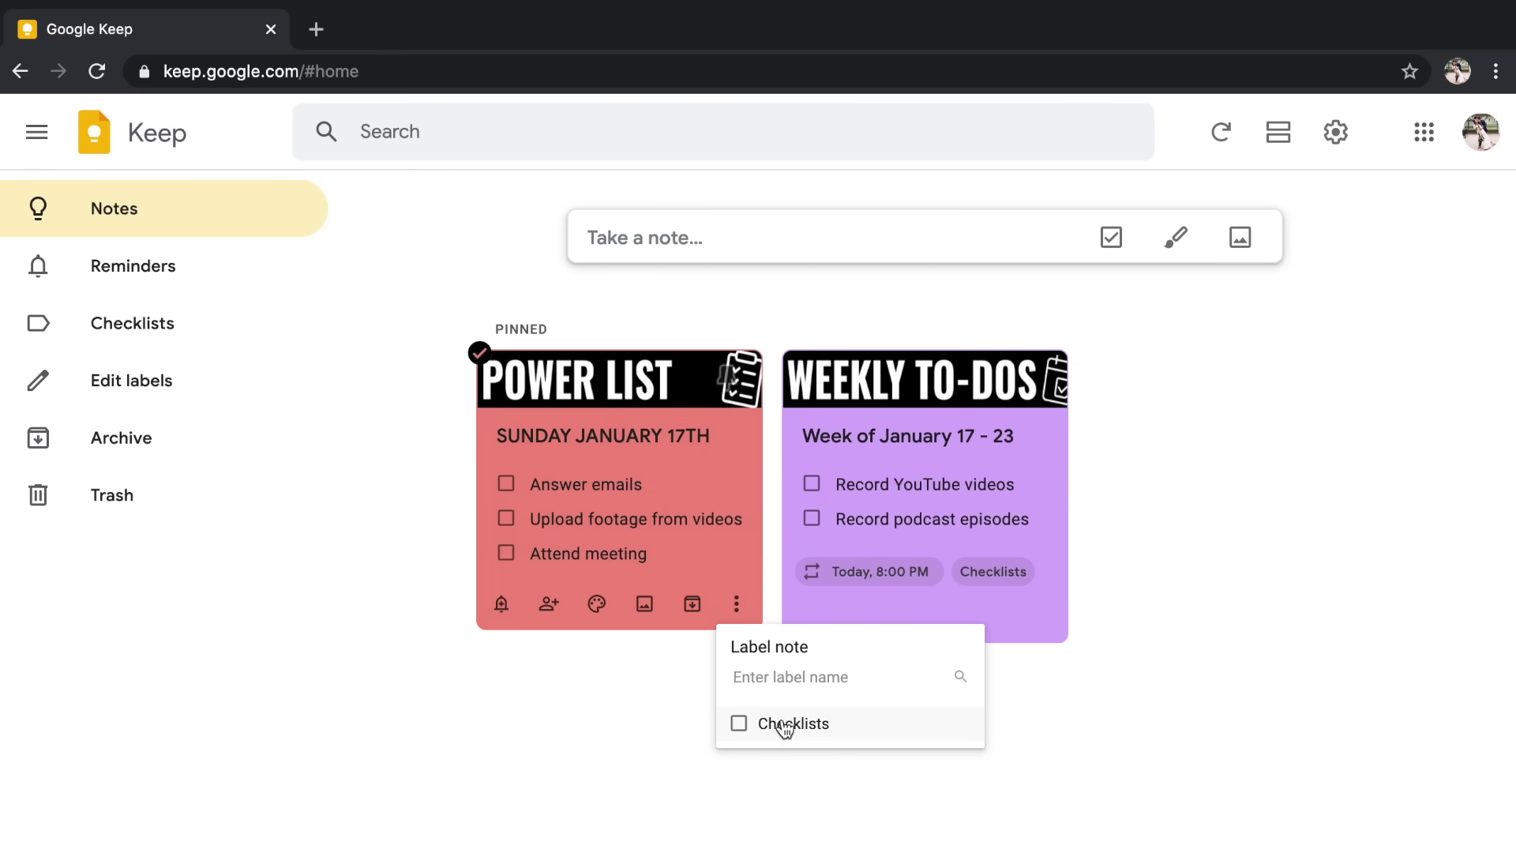
click(740, 725)
click(580, 724)
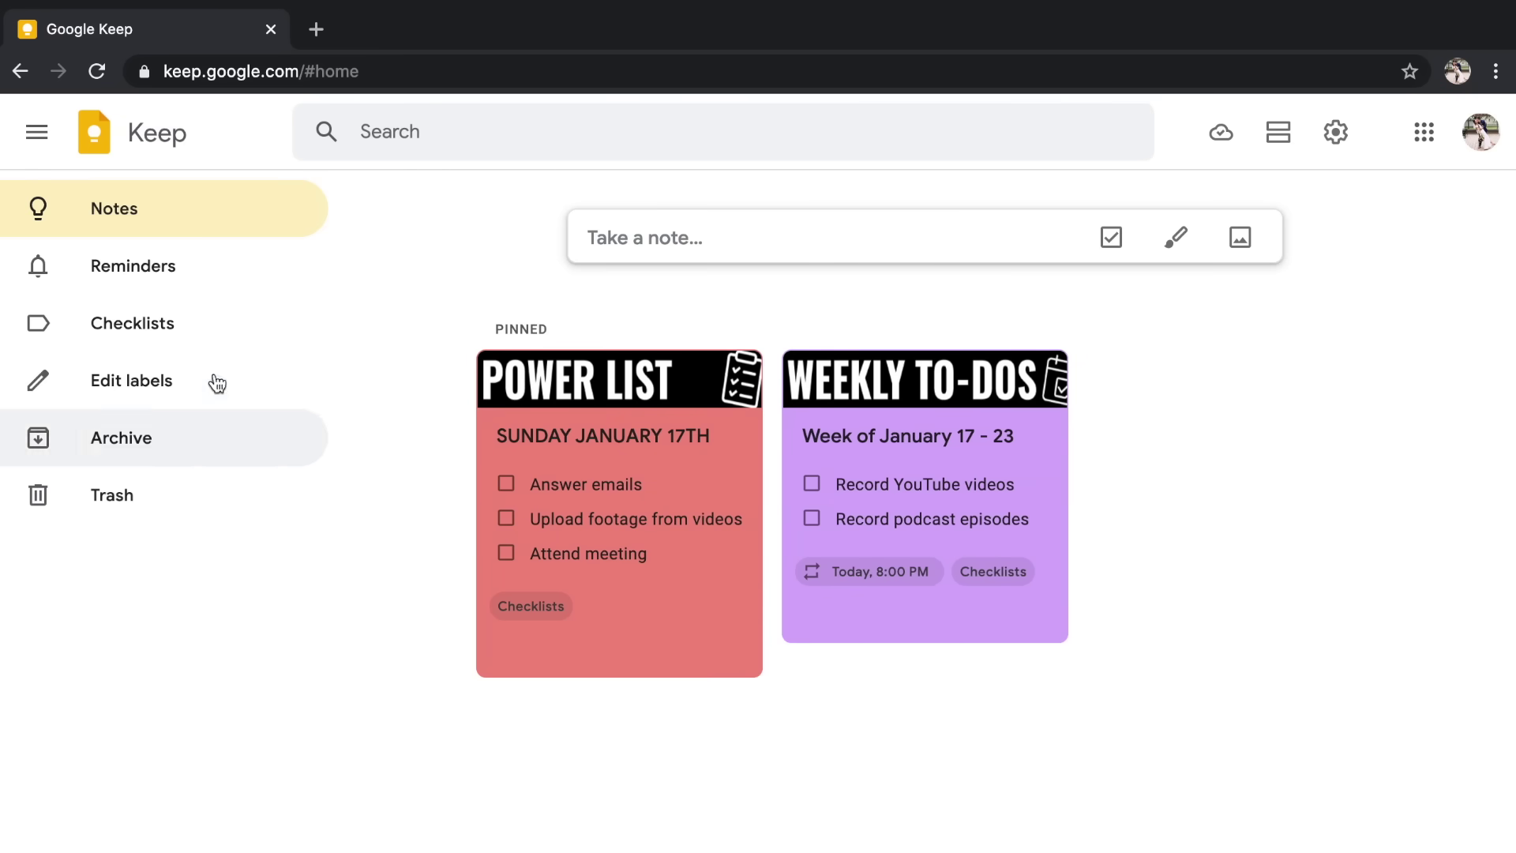
Filter to notes labelled Checklists, open the label editor, and re-expand the sidebar.
click(194, 346)
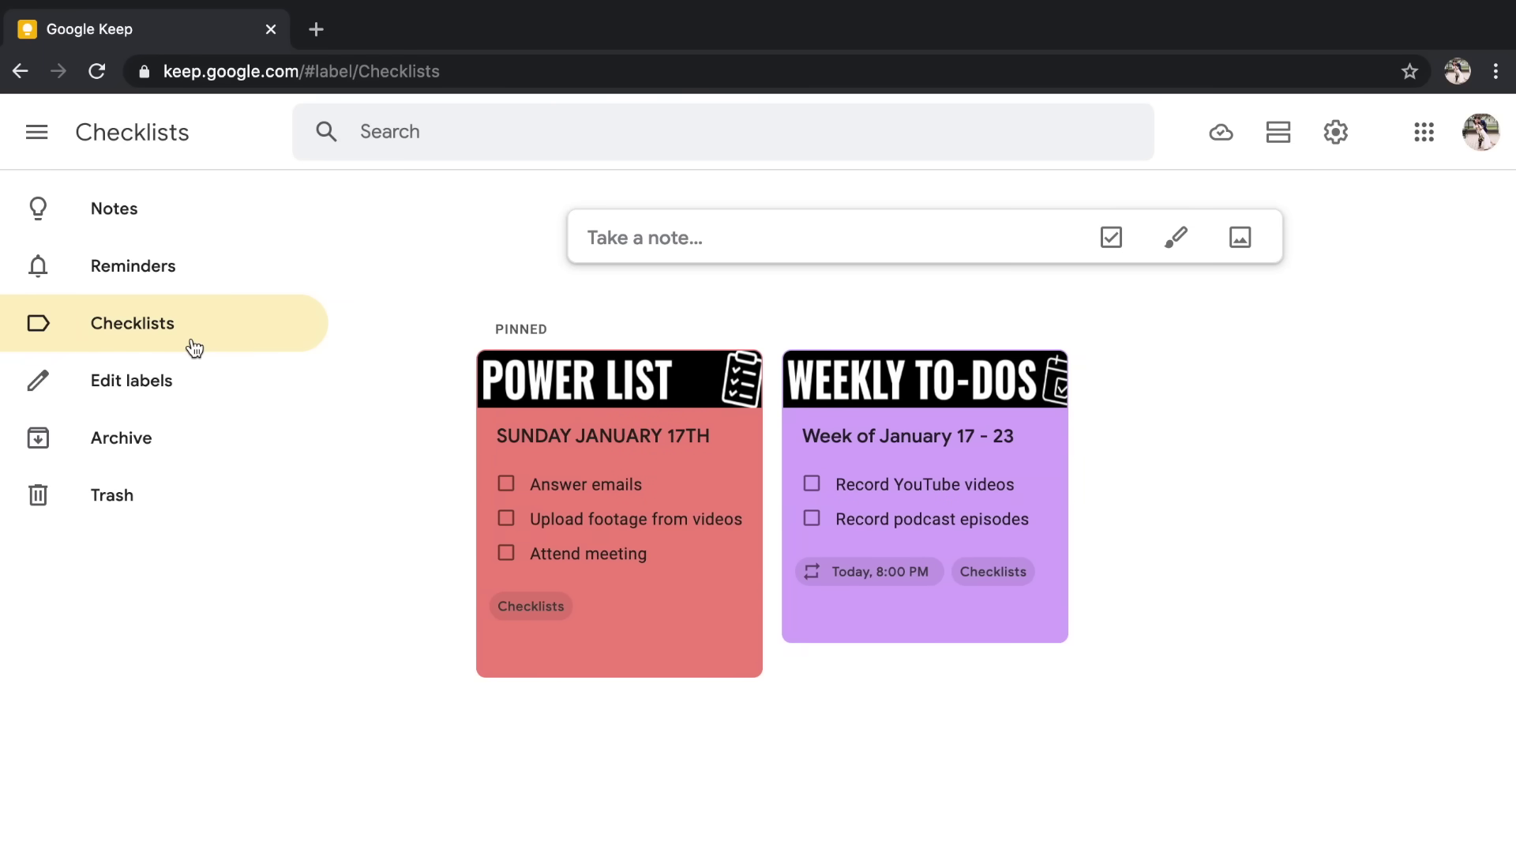
click(173, 381)
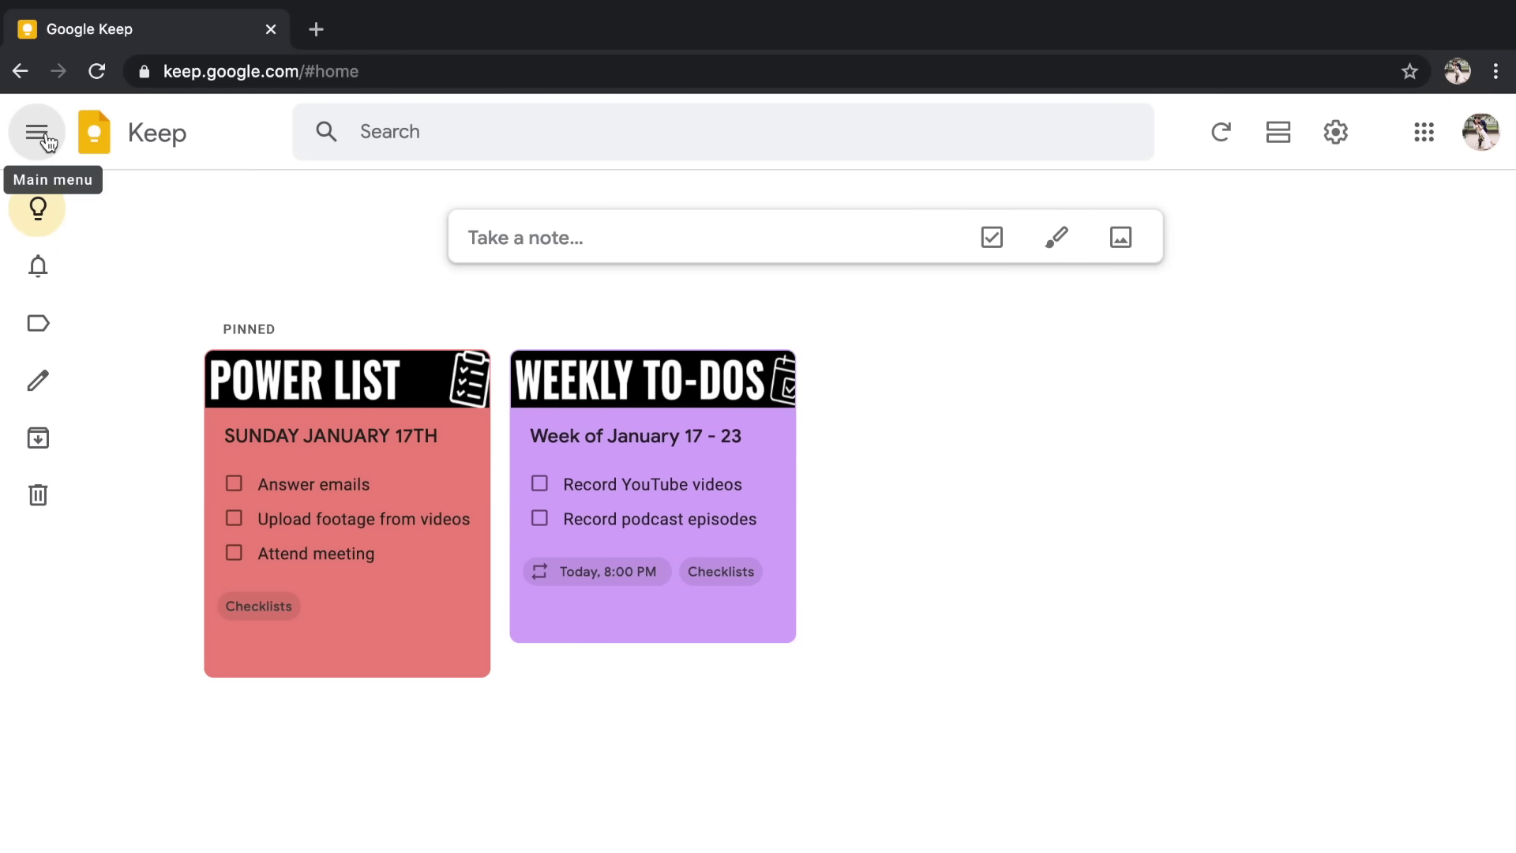
click(48, 142)
Toggle the navigation sidebar and search the notes for 'power'.
click(47, 142)
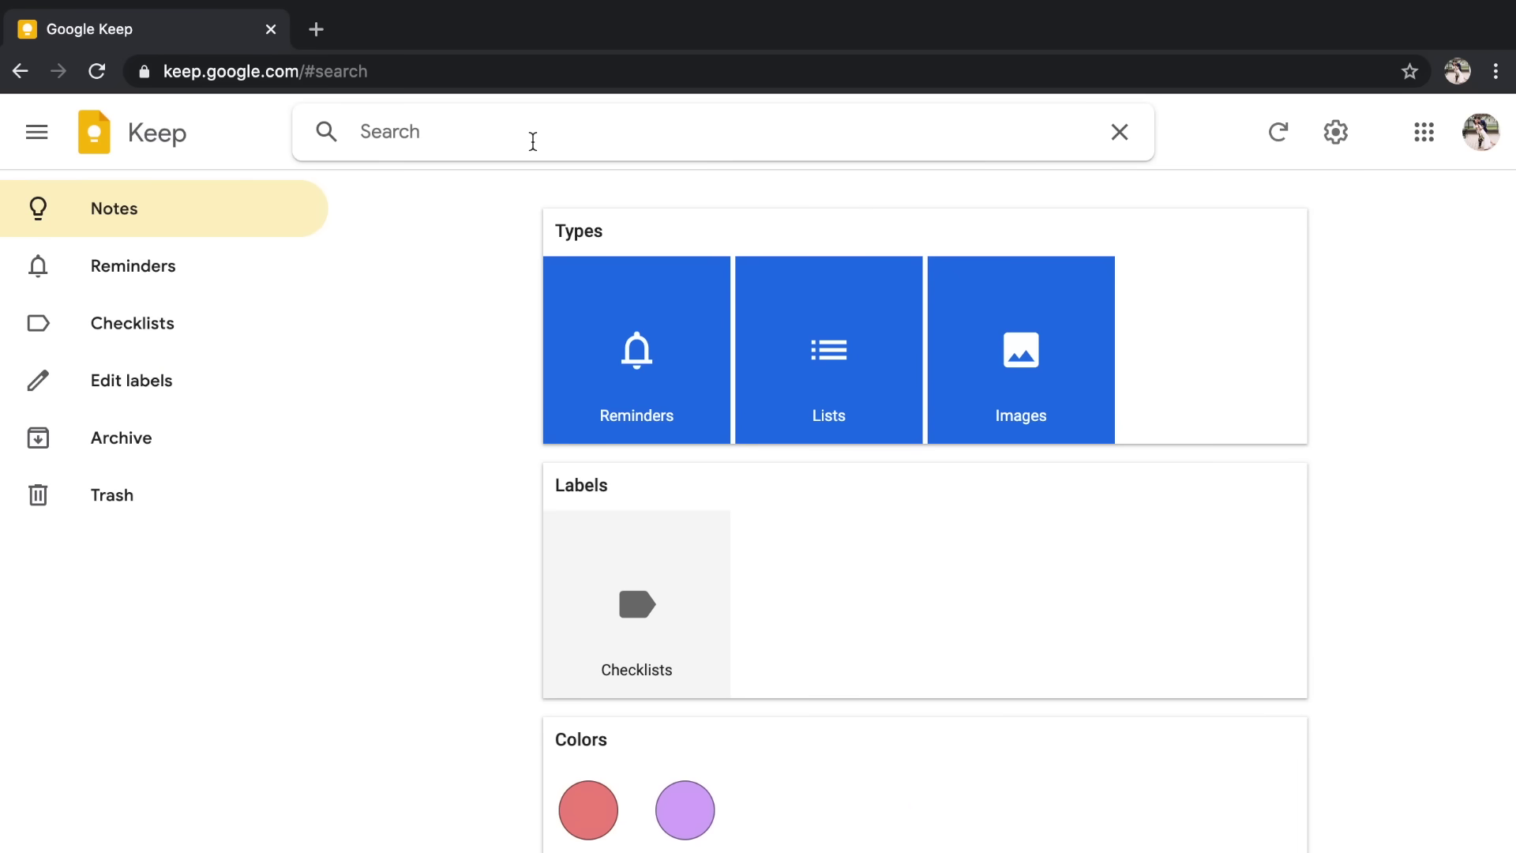
text(wer)
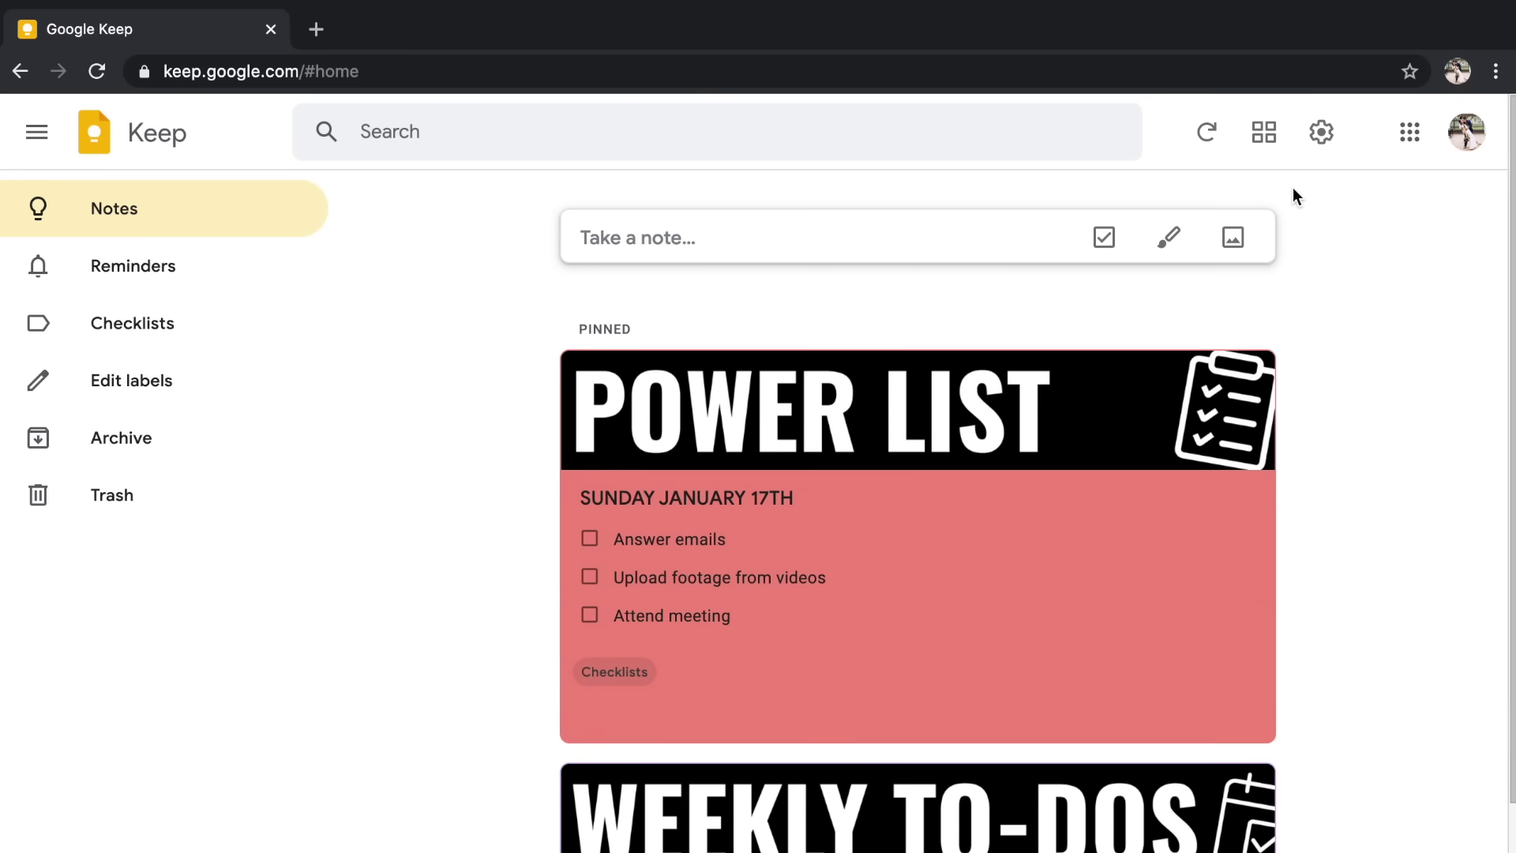
Switch the notes back to grid view and open Keep settings.
click(1267, 141)
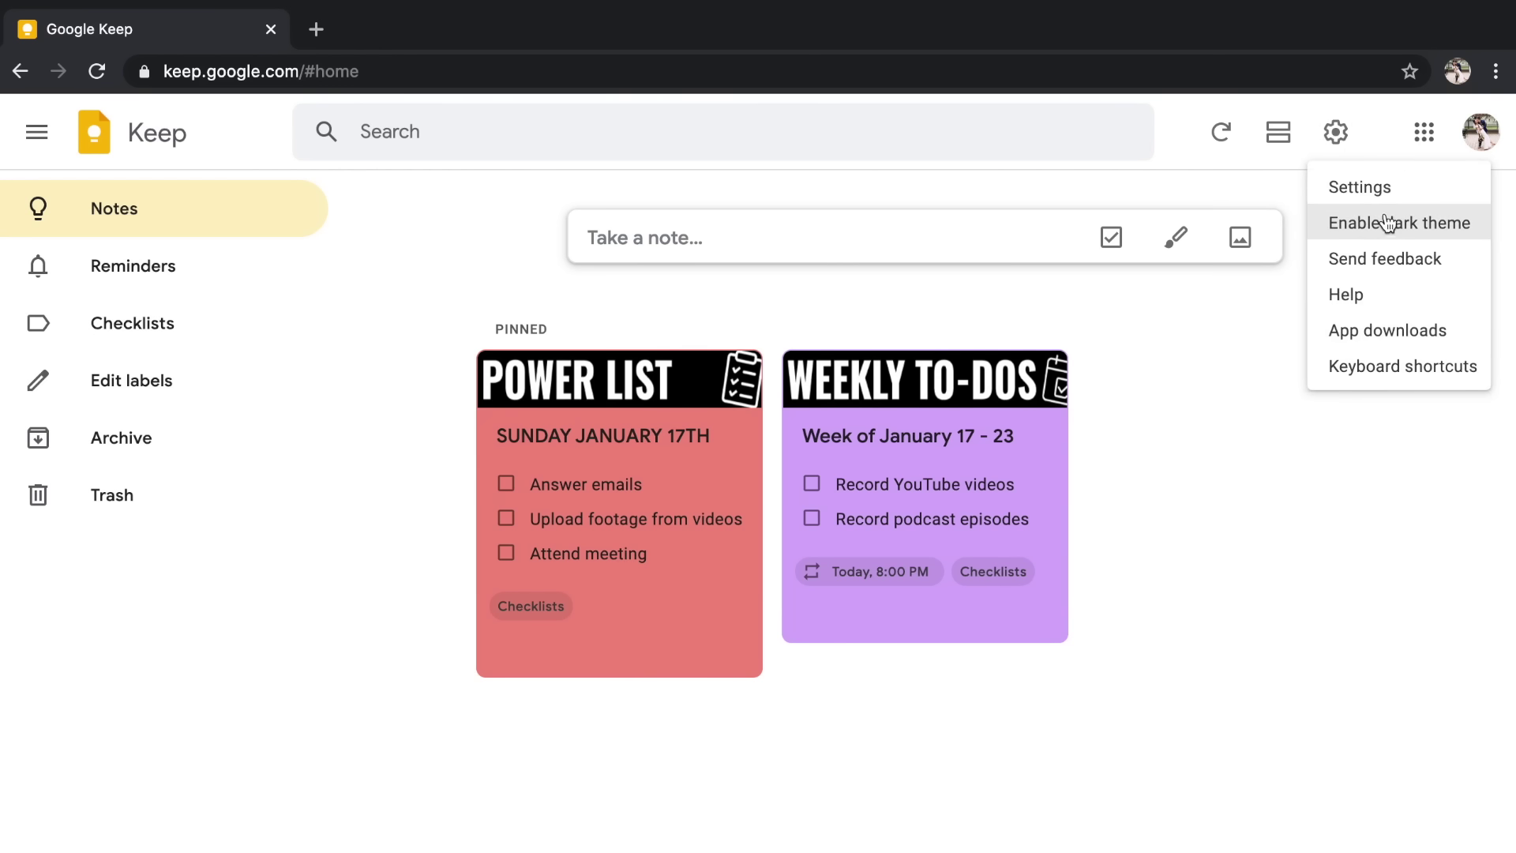
click(1384, 188)
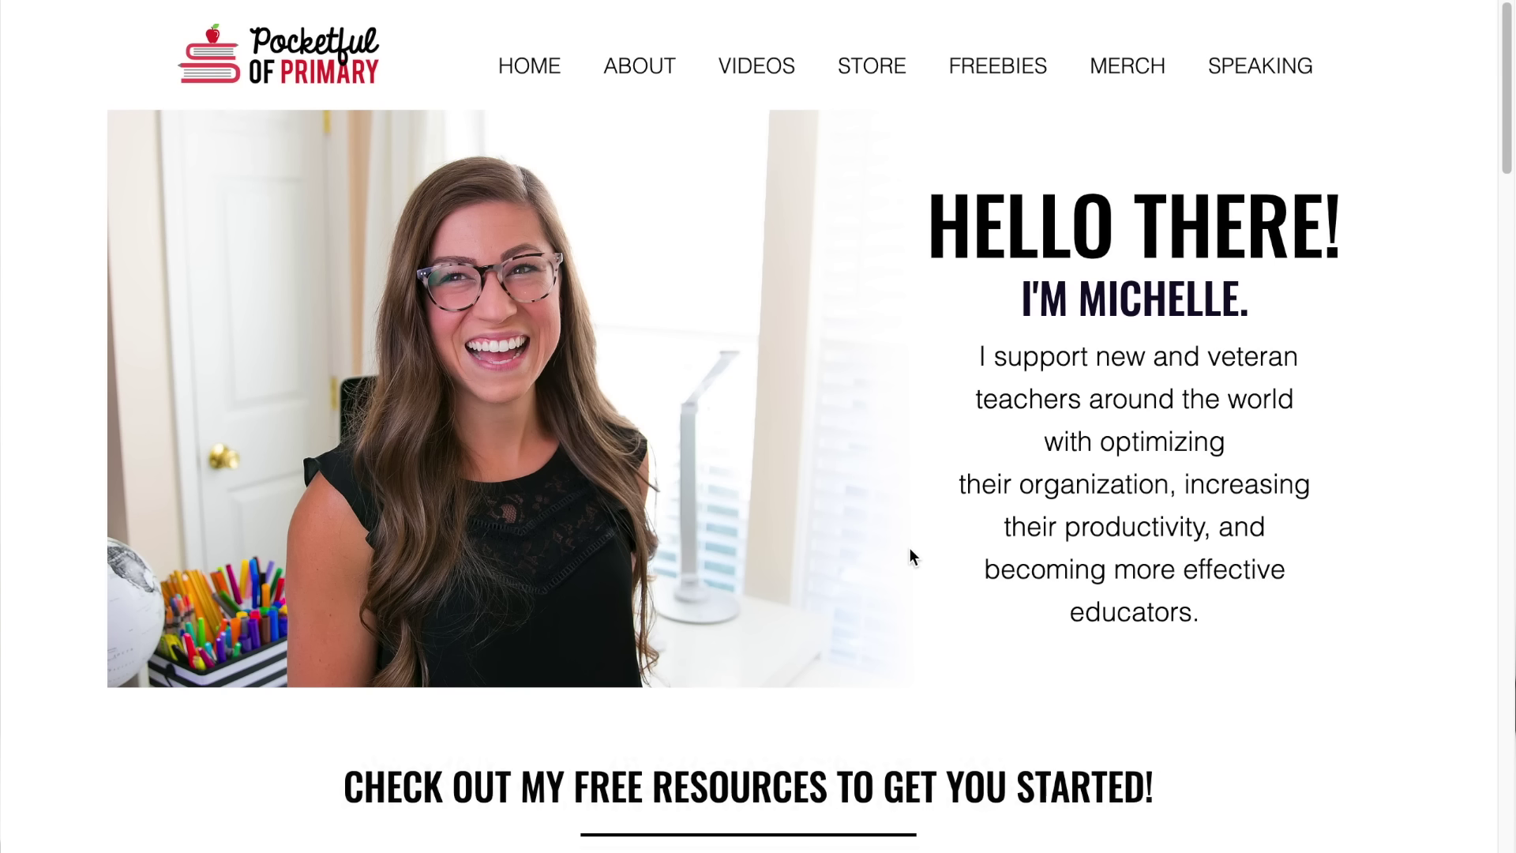
Open the Google Keep Headers freebie under FREEBIES and enter a first name in its form.
click(1015, 76)
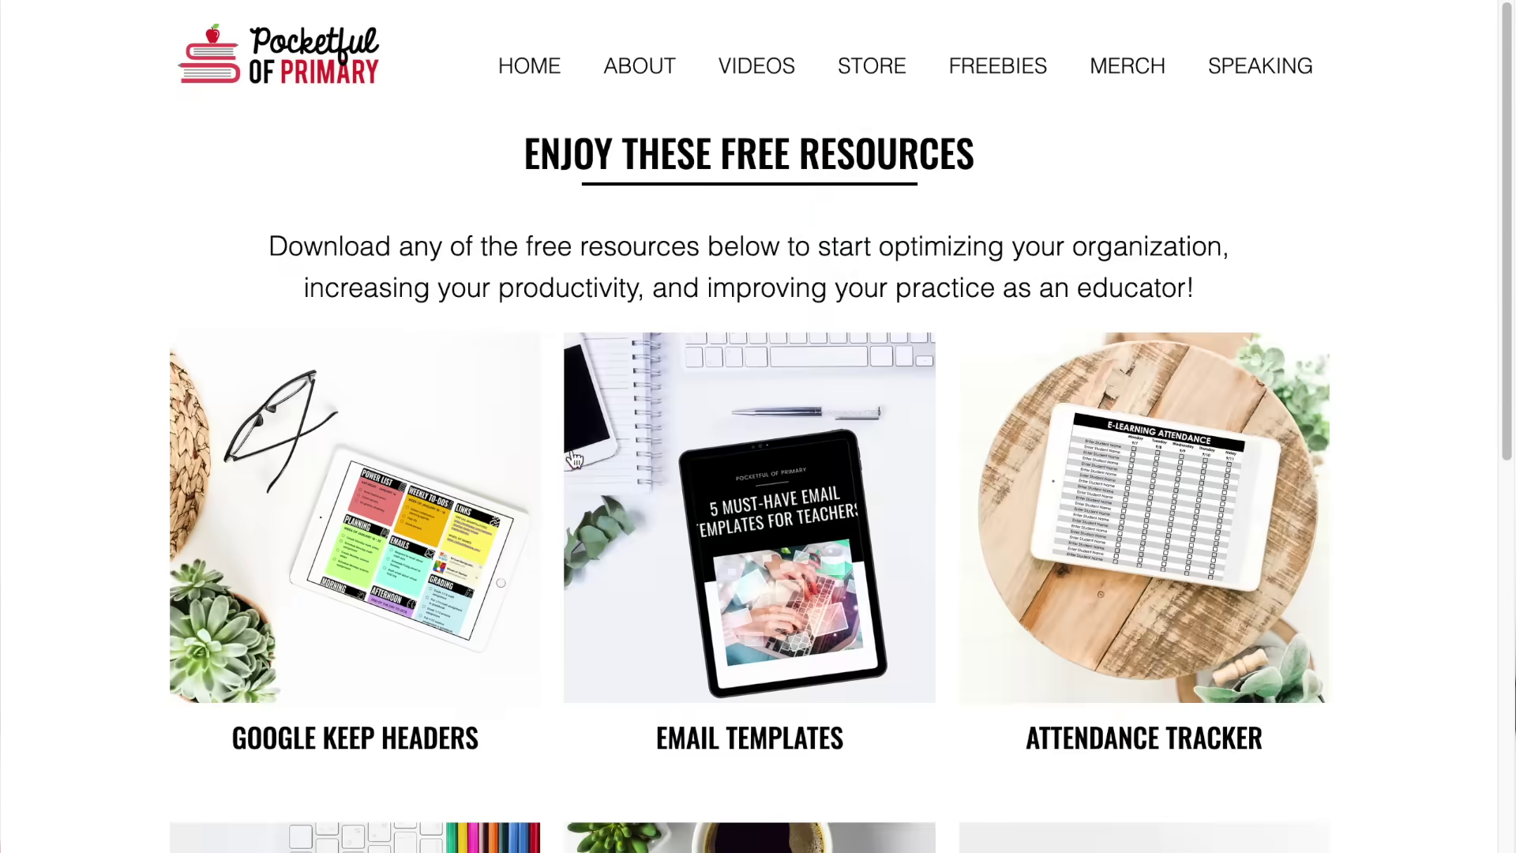
click(426, 525)
click(1067, 474)
text(Mihcl)
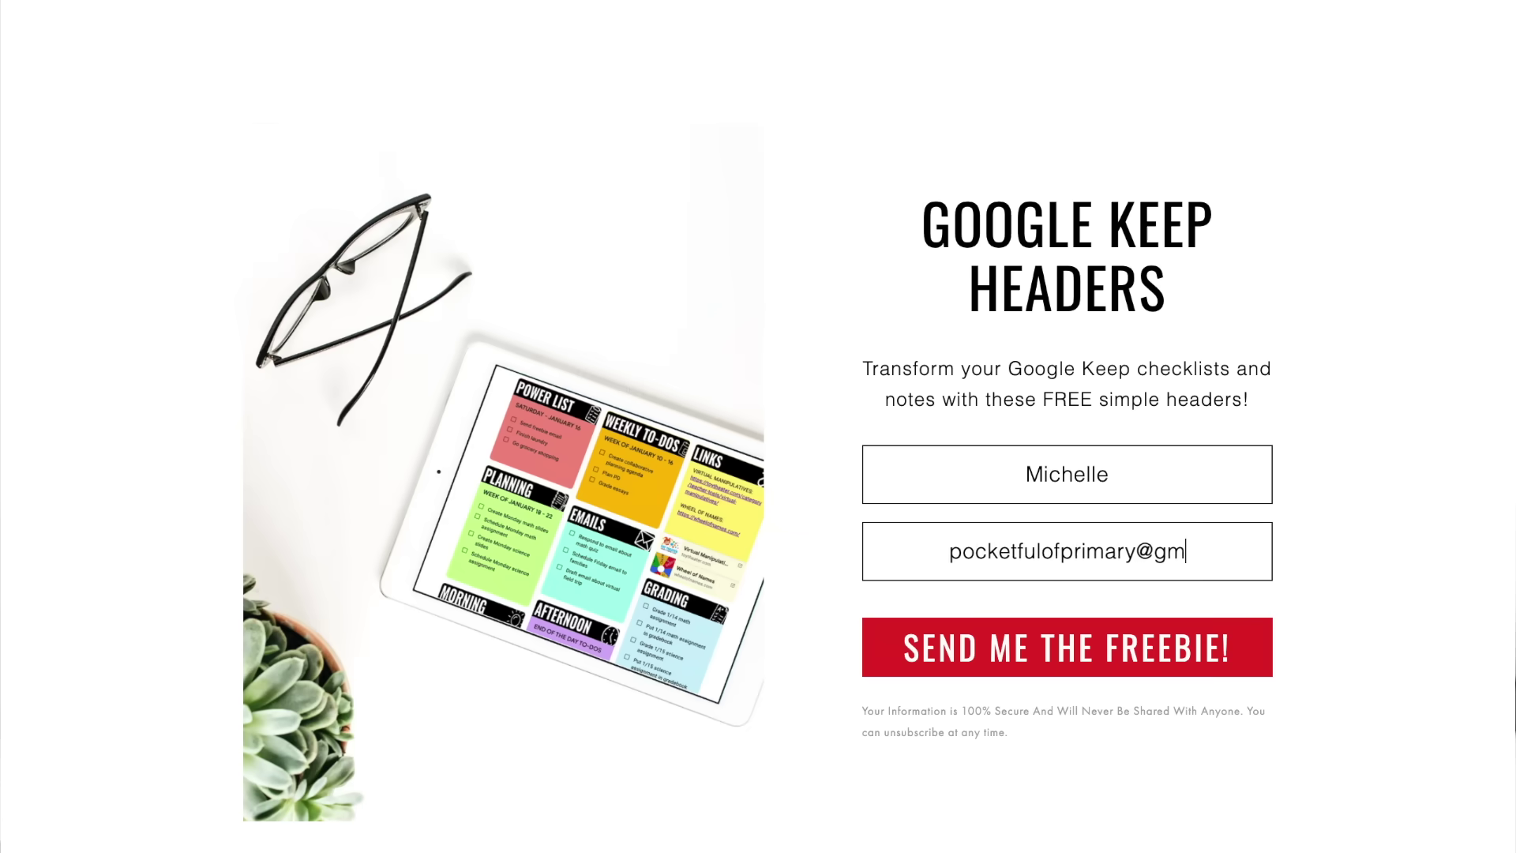